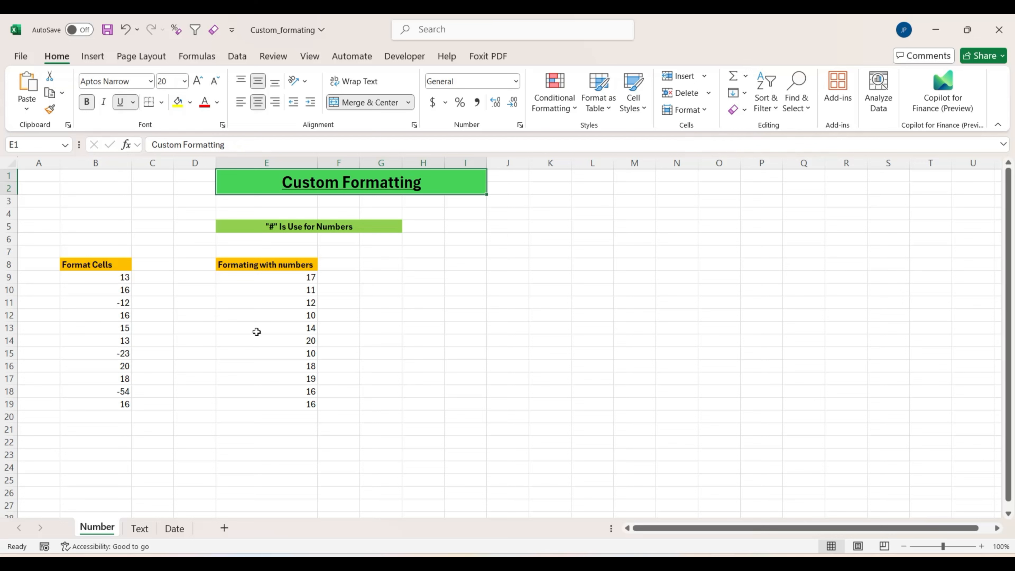
Select the values under the Format Cells heading, B9:B19
{"action": "left_click", "coordinate": [127, 291]}
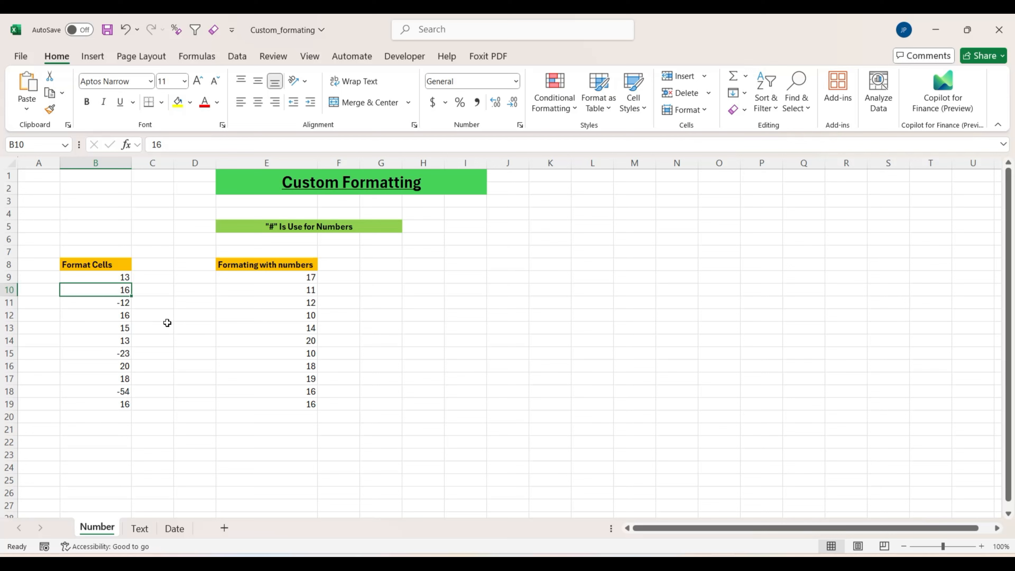
{"action": "left_click", "coordinate": [116, 315]}
{"action": "left_click", "coordinate": [106, 278]}
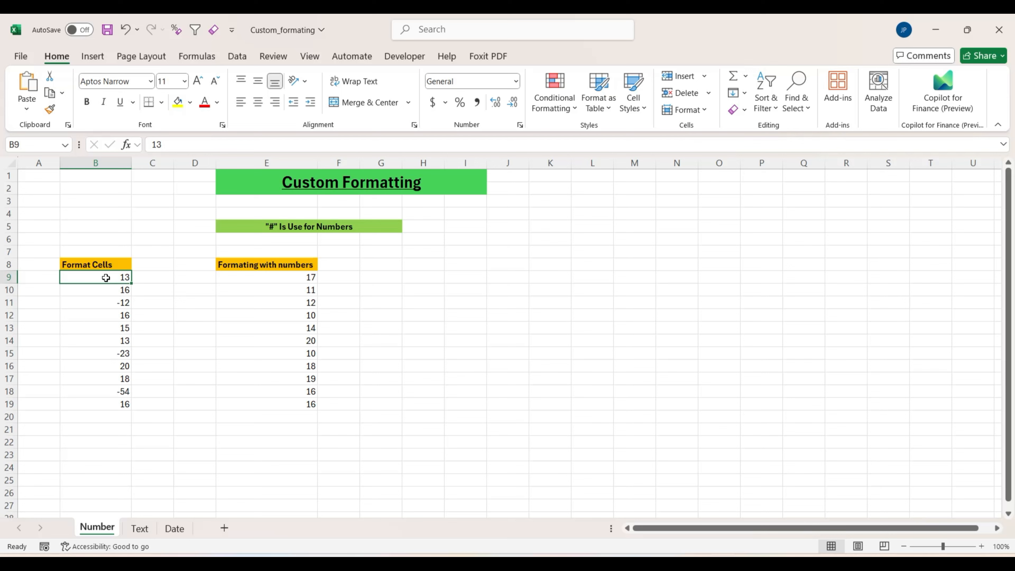
{"action": "key", "text": "ctrl+shift+Down"}
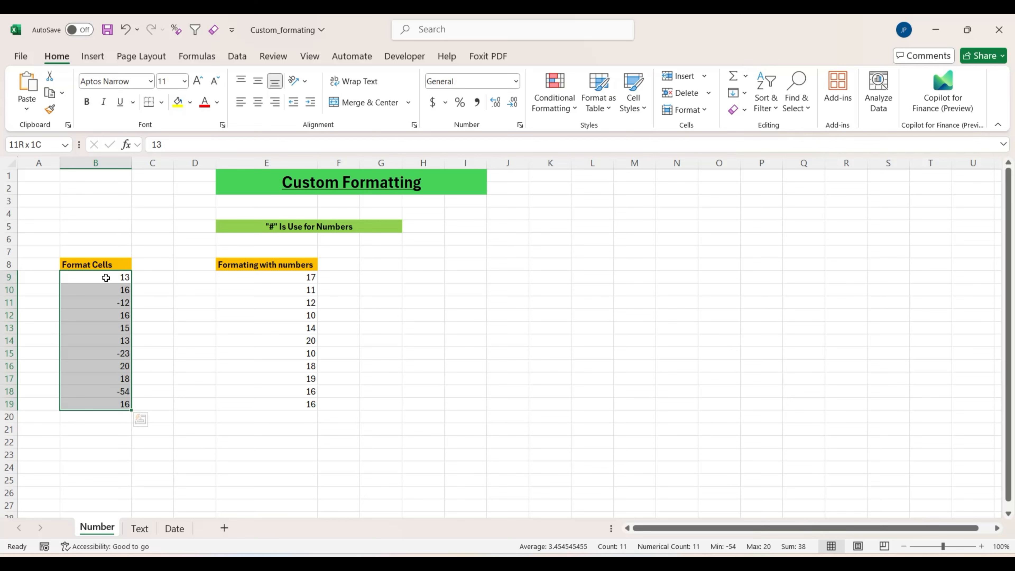
{"action": "key", "text": "ctrl+q"}
{"action": "key", "text": "Escape"}
{"action": "left_click", "coordinate": [516, 81]}
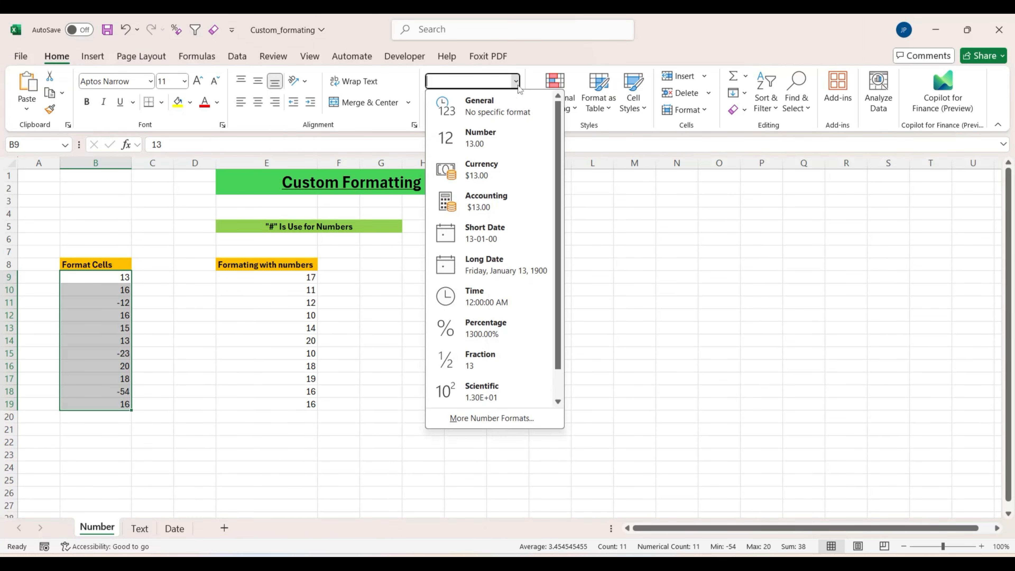
{"action": "left_click", "coordinate": [473, 418]}
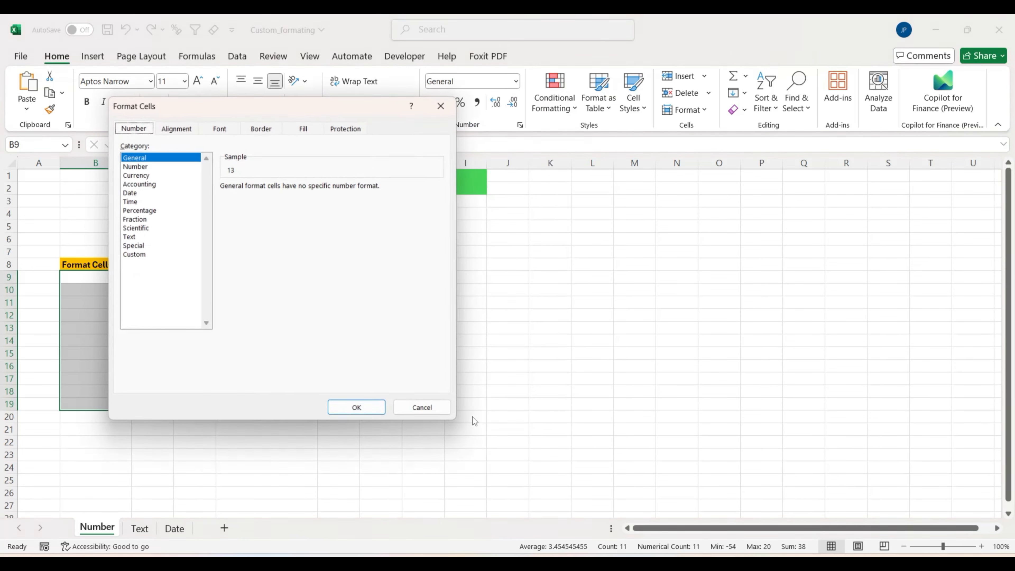
{"action": "left_click", "coordinate": [142, 255]}
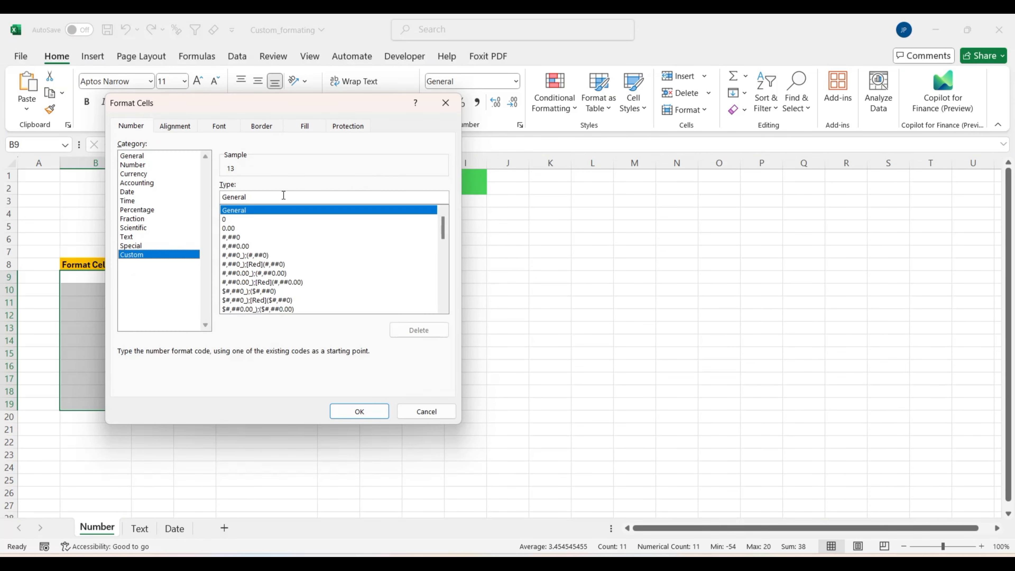
{"action": "left_click", "coordinate": [419, 415]}
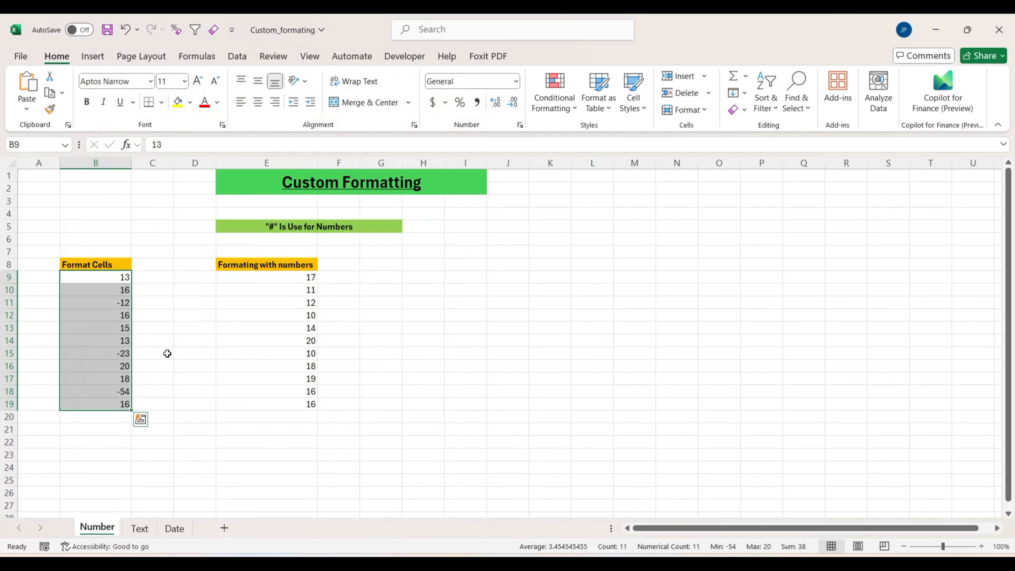
Apply the custom number format [Green] 0; [RED]-0 to cells B9:B19
{"action": "key", "text": "ctrl+1"}
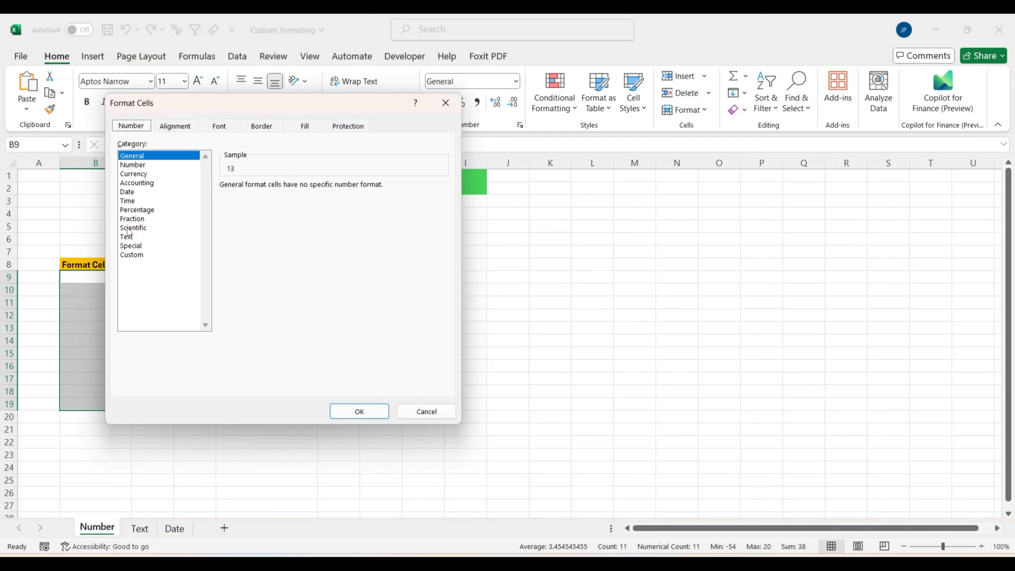
{"action": "left_click", "coordinate": [139, 256]}
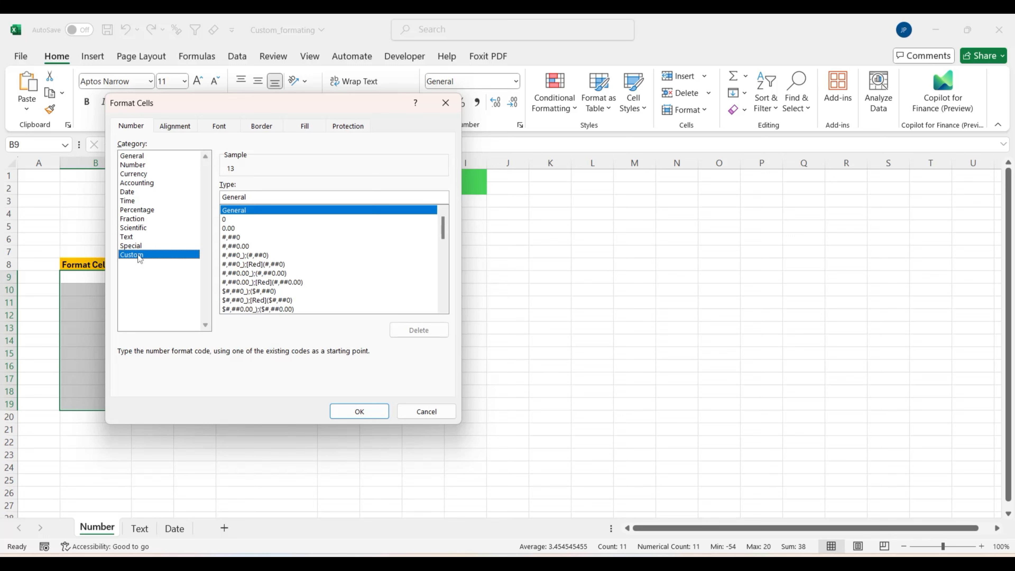
{"action": "left_click_drag", "start_coordinate": [265, 197], "coordinate": [210, 195]}
{"action": "key", "text": "BackSpace"}
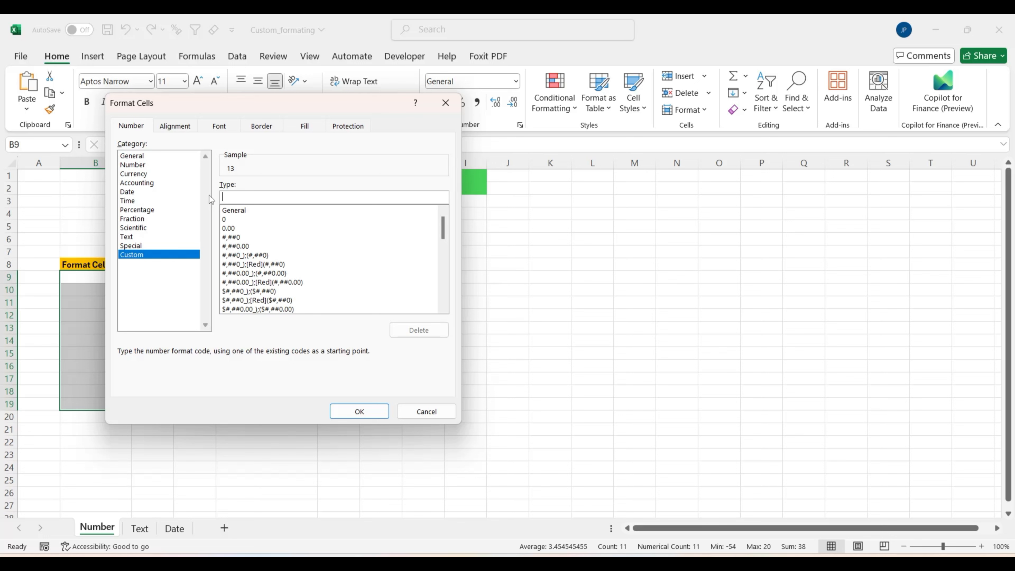
{"action": "type", "text": "["}
{"action": "type", "text": "Green] 0; [RED]-1"}
{"action": "key", "text": "BackSpace"}
{"action": "type", "text": "0"}
{"action": "key", "text": "Return"}
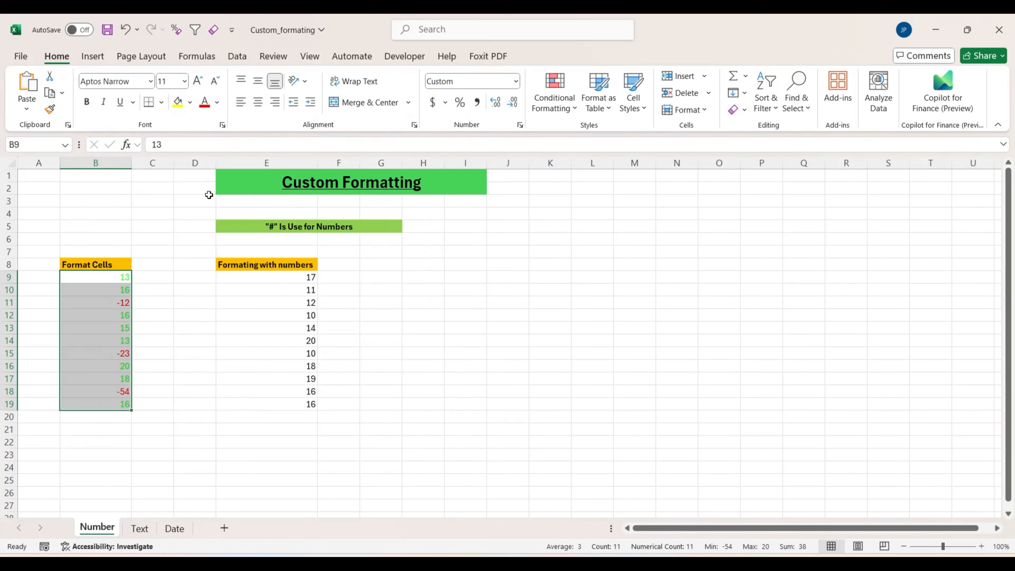
Examine the positive and negative values in B9:B19 to check their colour formatting
{"action": "key", "text": "Down"}
{"action": "key", "text": "Down"}
{"action": "key", "text": "Down"}
{"action": "key", "text": "Up"}
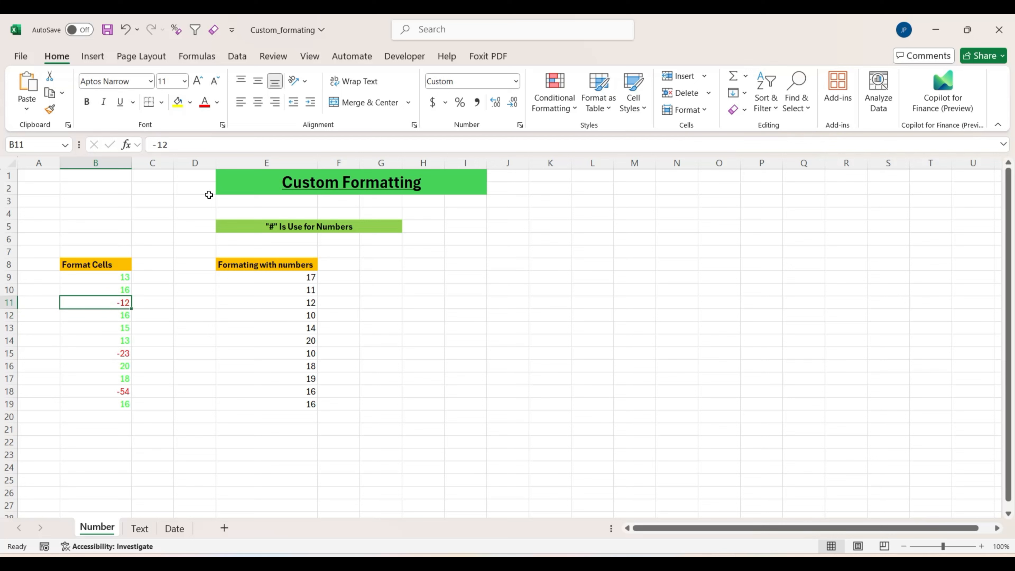
{"action": "key", "text": "Down"}
{"action": "key", "text": "Down"}
{"action": "key", "text": "Down"}
{"action": "key", "text": "Down"}
{"action": "key", "text": "Down"}
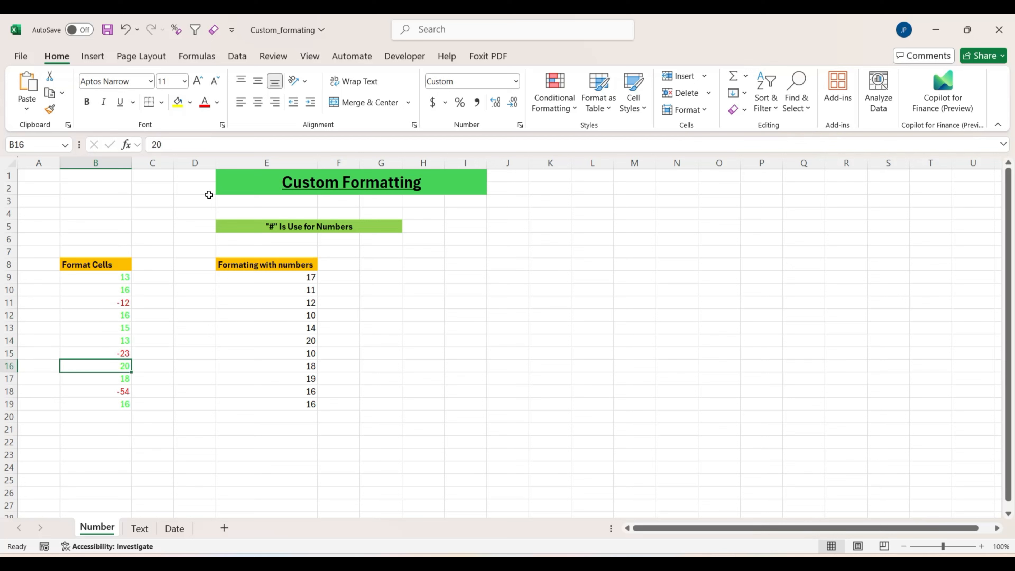
{"action": "key", "text": "Down"}
{"action": "key", "text": "Down"}
{"action": "key", "text": "Up"}
{"action": "key", "text": "Up"}
{"action": "key", "text": "Up"}
{"action": "key", "text": "Up"}
{"action": "key", "text": "Up"}
{"action": "key", "text": "Up"}
{"action": "key", "text": "Up"}
{"action": "key", "text": "Up"}
{"action": "key", "text": "Up"}
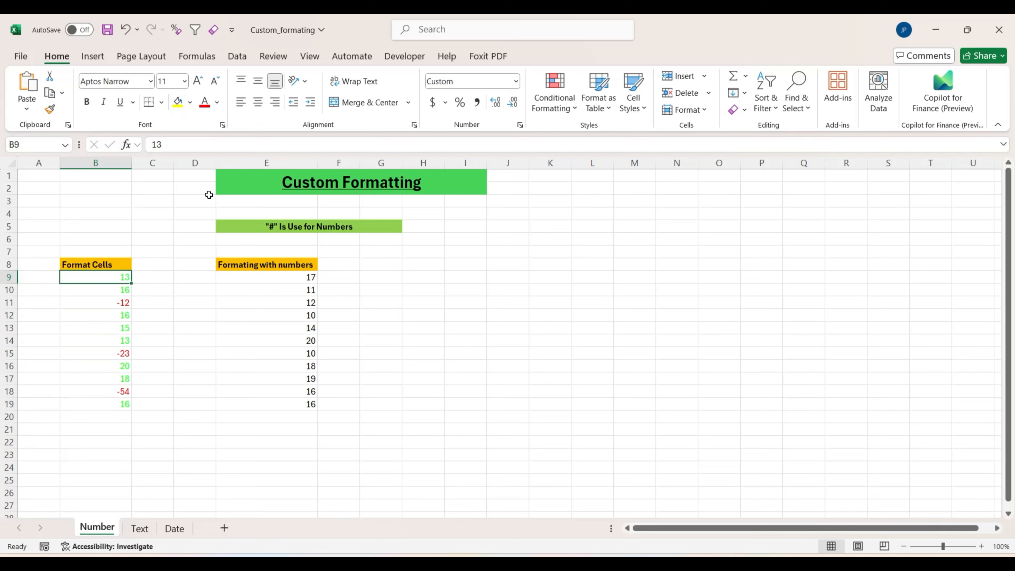
Enter the formula =E9& " KG" in cell F9 to append the unit to the number in E9
{"action": "left_click", "coordinate": [285, 277]}
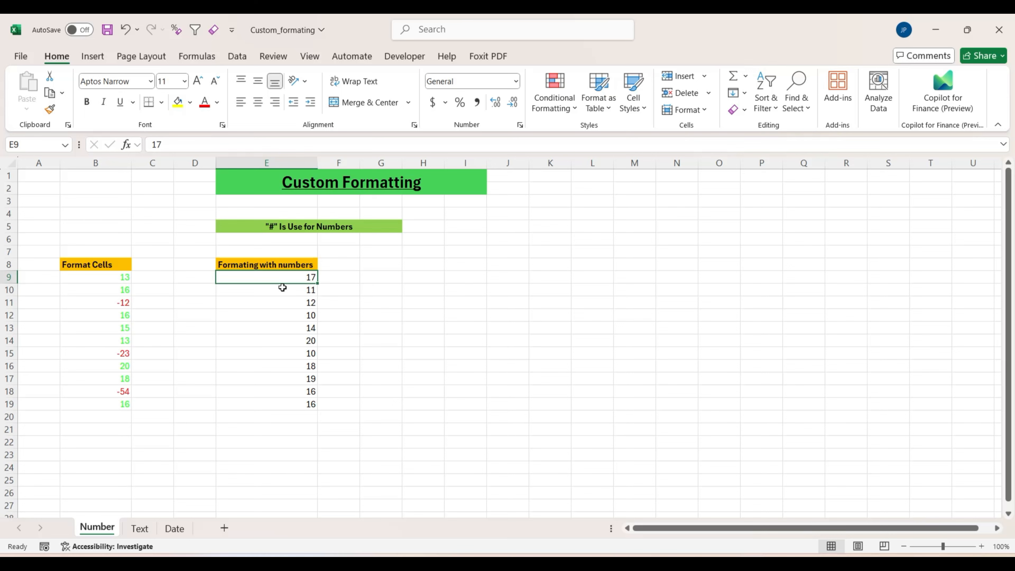
{"action": "key", "text": "Right"}
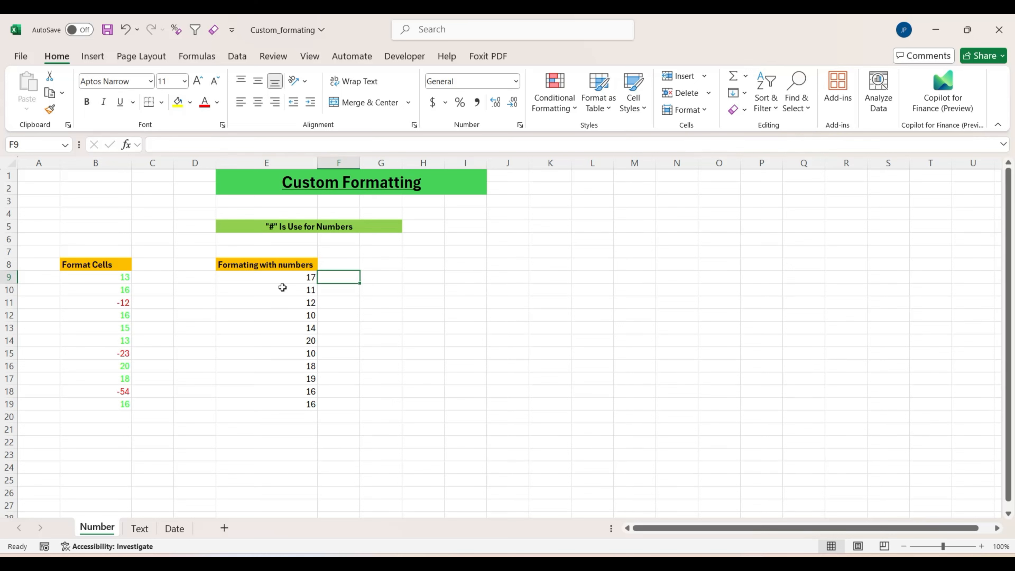
{"action": "type", "text": "="}
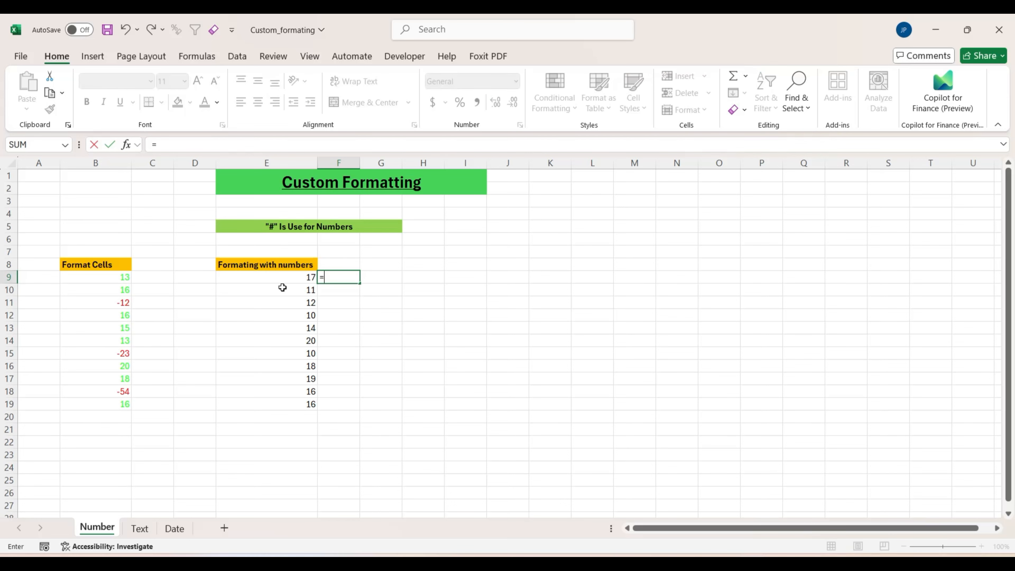
{"action": "key", "text": "Left"}
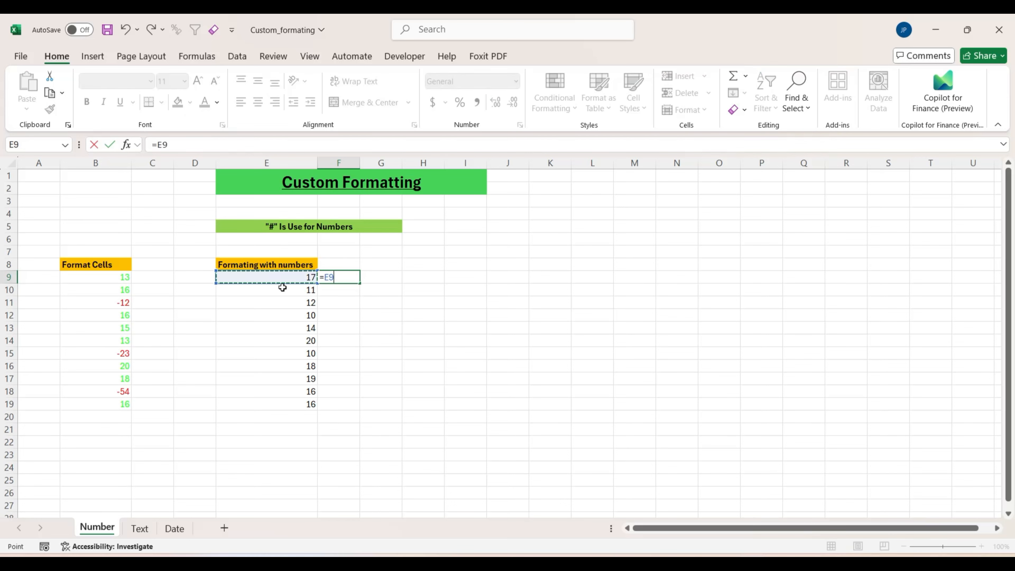
{"action": "type", "text": "&"}
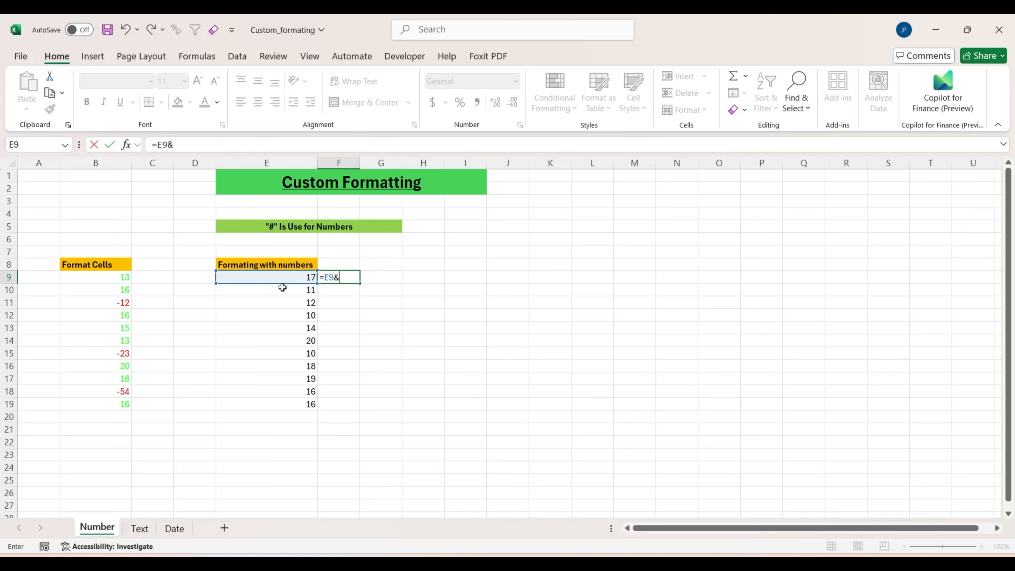
{"action": "type", "text": " \" KG\""}
{"action": "key", "text": "Return"}
{"action": "key", "text": "Up"}
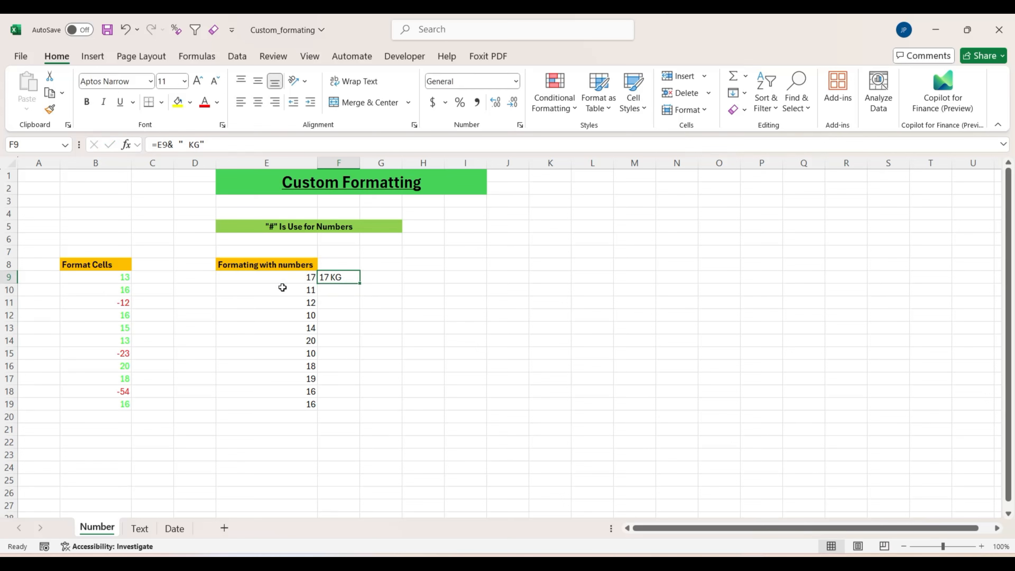
Fill the formula in F9 down through F19
{"action": "key", "text": "shift+Down"}
{"action": "key", "text": "shift+Down"}
{"action": "key", "text": "shift+Down"}
{"action": "key", "text": "shift+Down"}
{"action": "key", "text": "shift+Down"}
{"action": "key", "text": "shift+Down"}
{"action": "key", "text": "shift+Down"}
{"action": "key", "text": "shift+Down"}
{"action": "key", "text": "shift+Down"}
{"action": "key", "text": "shift+Down"}
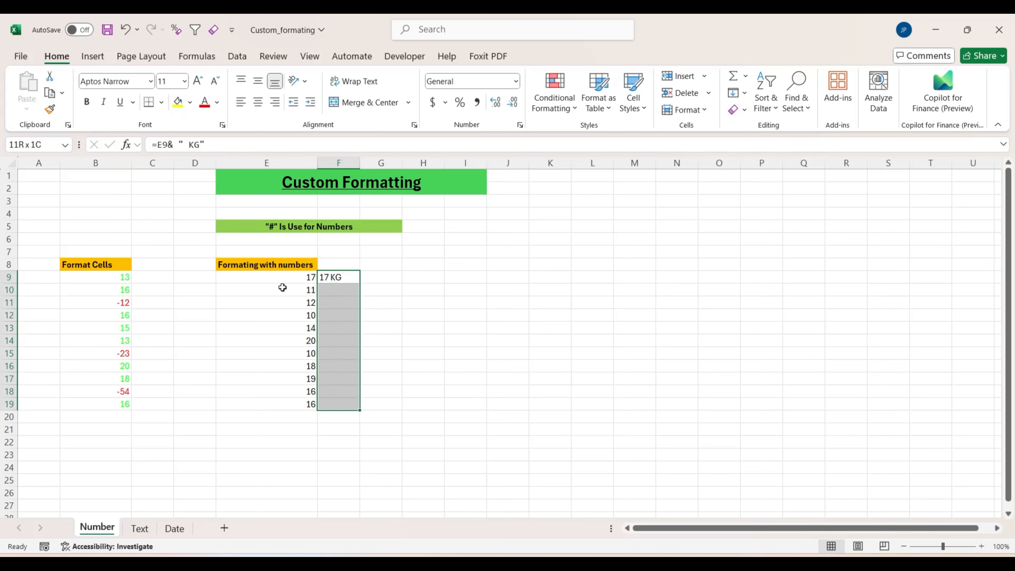
{"action": "key", "text": "ctrl+e"}
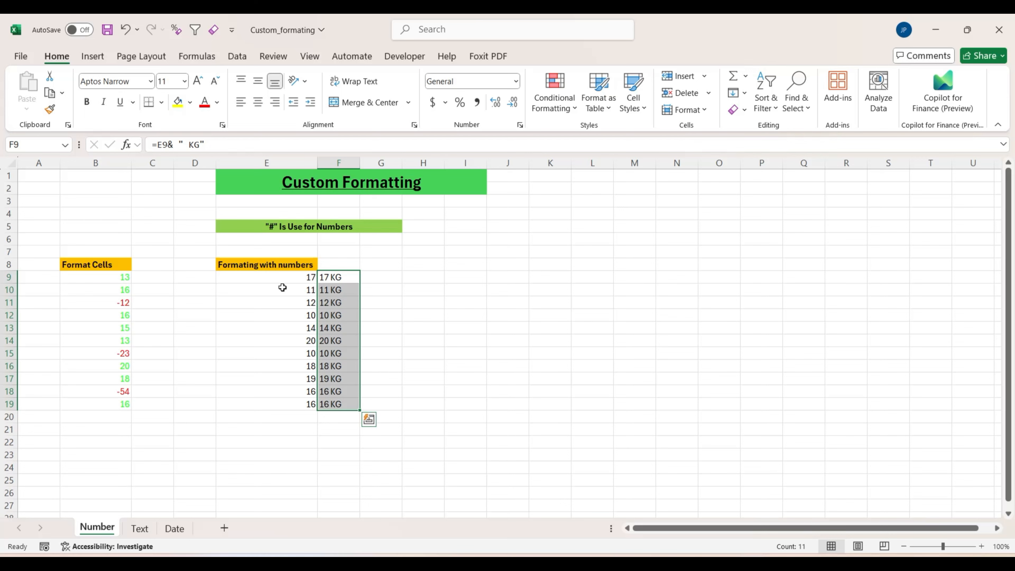
Copy the formula results in F9:F19 and paste them as values over E9:E19
{"action": "key", "text": "ctrl+c"}
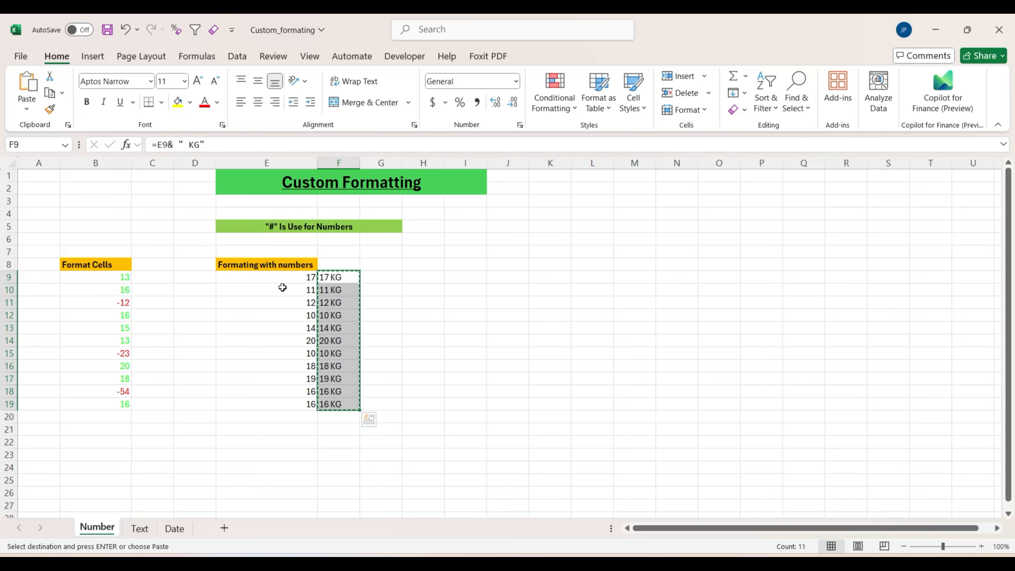
{"action": "key", "text": "Left"}
{"action": "key", "text": "ctrl+shift+Down"}
{"action": "key", "text": "ctrl+shift+v"}
{"action": "key", "text": "Right"}
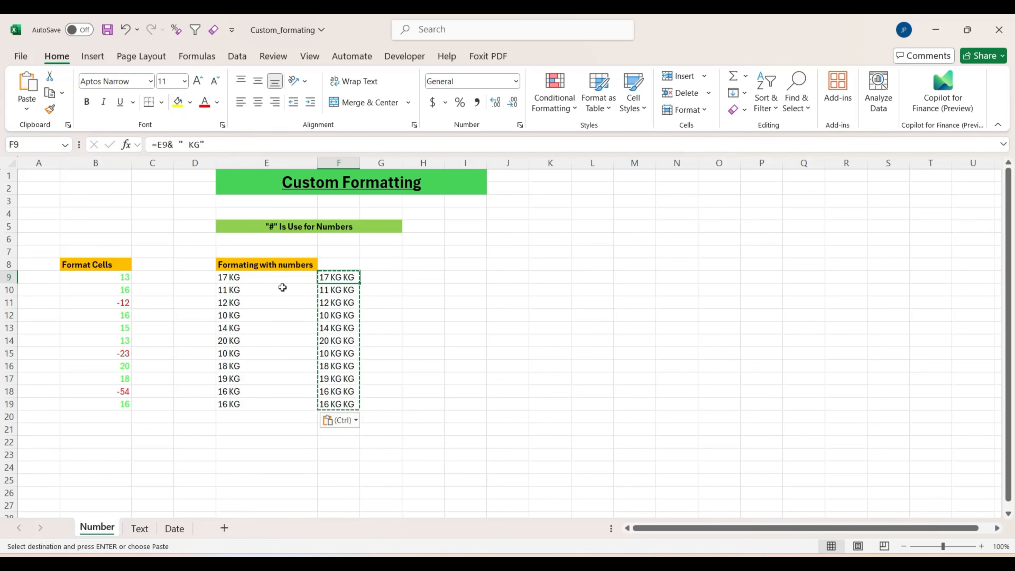
Clear the helper formulas from F9:F19
{"action": "key", "text": "ctrl+shift+Down"}
{"action": "key", "text": "Delete"}
{"action": "key", "text": "Left"}
Examine the KG entries in E9:E19 to see how their contents are stored
{"action": "key", "text": "Down"}
{"action": "key", "text": "Down"}
{"action": "key", "text": "Down"}
{"action": "key", "text": "Down"}
{"action": "key", "text": "Down"}
{"action": "key", "text": "Down"}
{"action": "key", "text": "Down"}
{"action": "key", "text": "Down"}
{"action": "key", "text": "Down"}
{"action": "key", "text": "Down"}
{"action": "key", "text": "Down"}
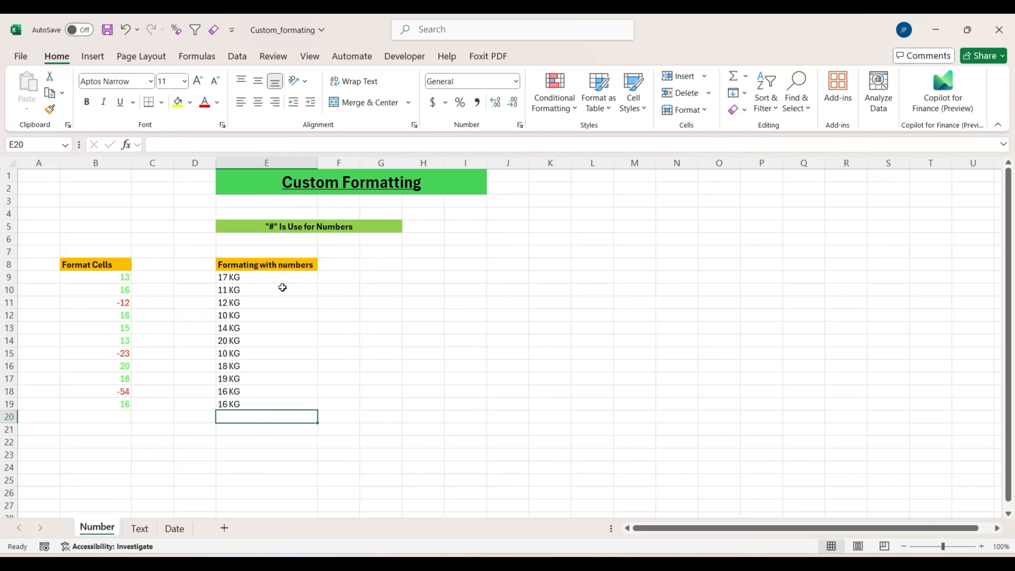
{"action": "scroll", "coordinate": [282, 287], "scroll_direction": "down", "scroll_amount": 1}
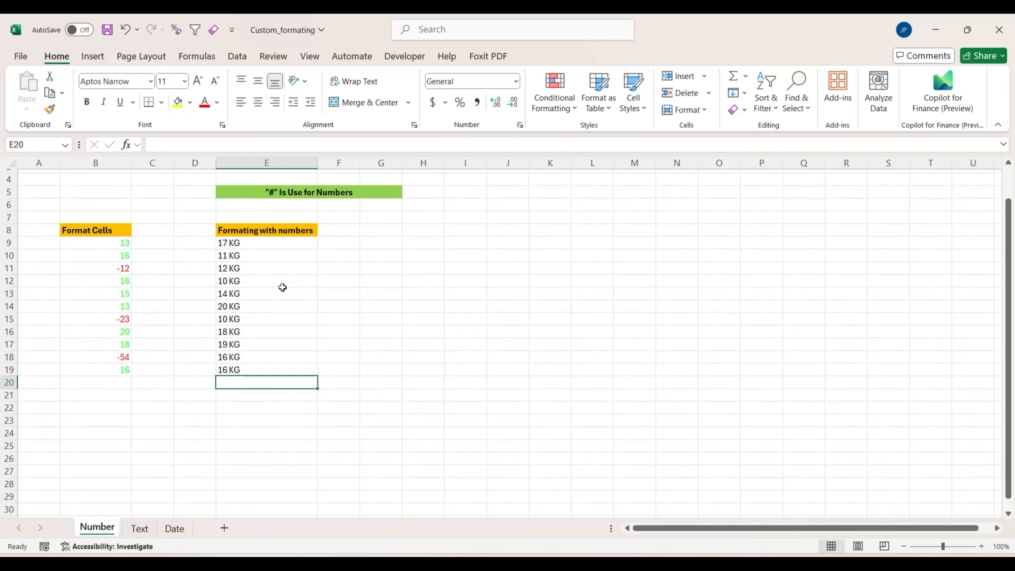
{"action": "key", "text": "Up"}
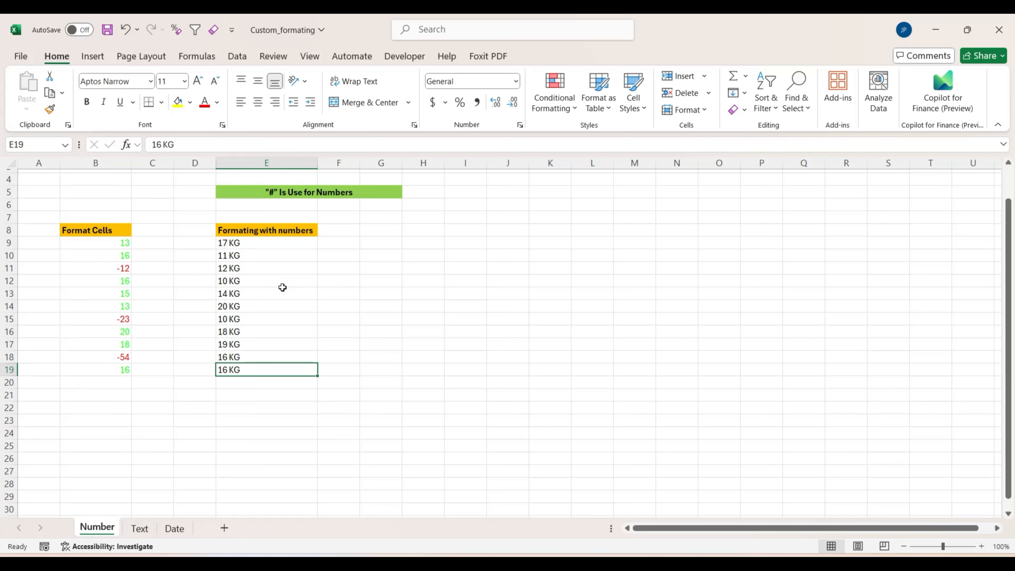
{"action": "key", "text": "ctrl+Up"}
{"action": "key", "text": "Down"}
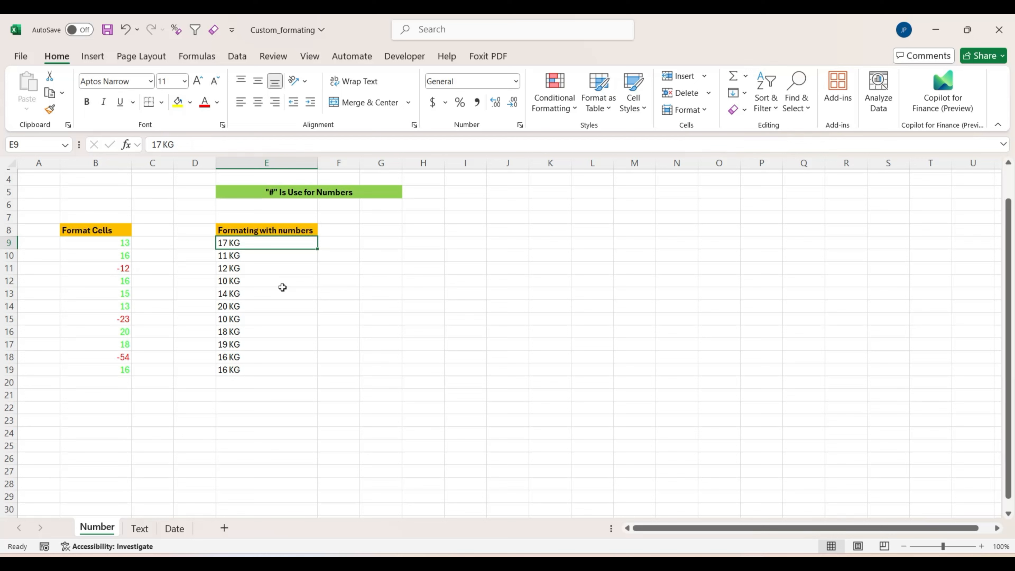
{"action": "key", "text": "Down"}
{"action": "key", "text": "Down"}
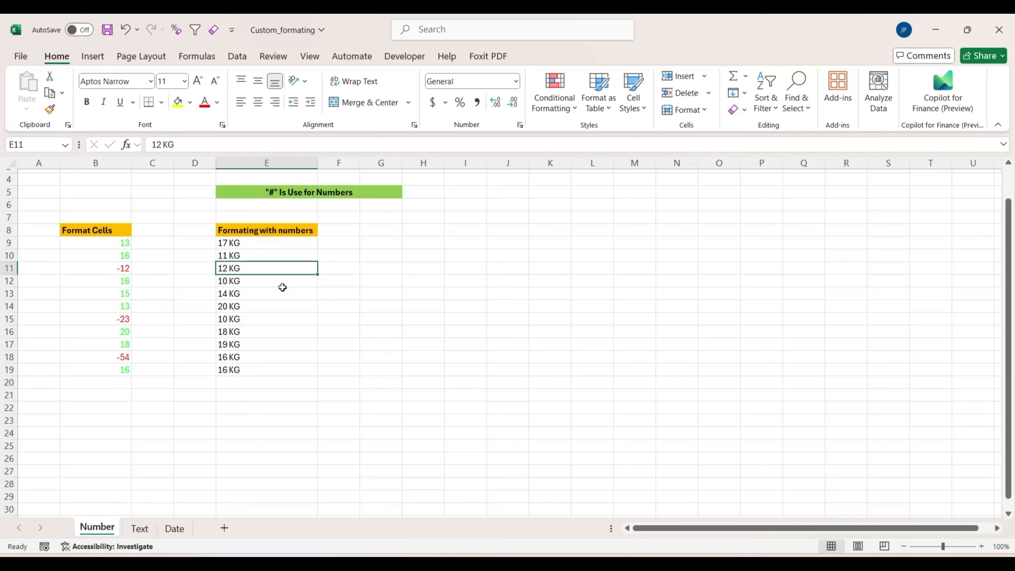
Enter the formula =SUM(E9:E19) in cell E20 to total the KG entries
{"action": "key", "text": "ctrl+Down"}
{"action": "key", "text": "Down"}
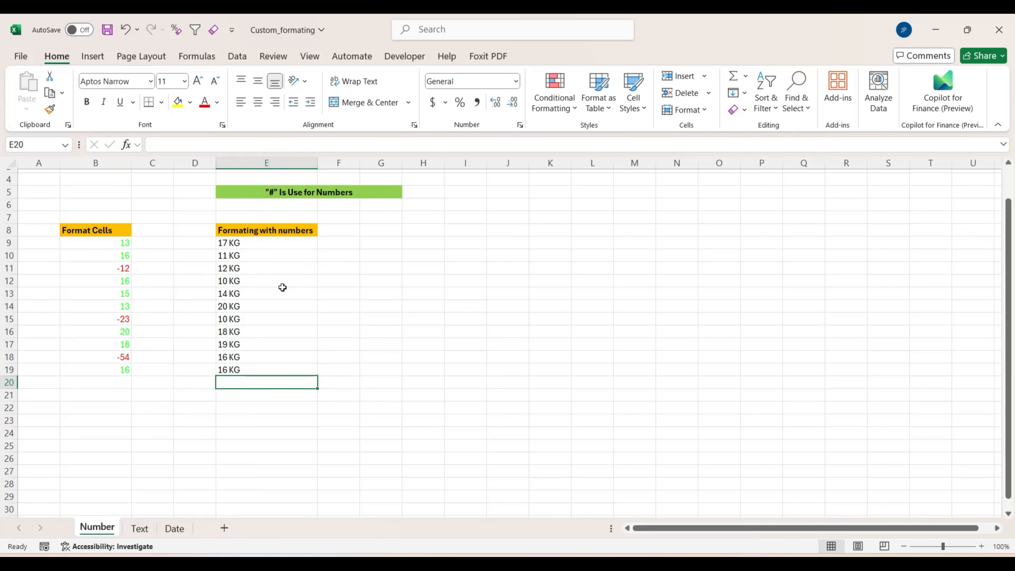
{"action": "type", "text": "=sum"}
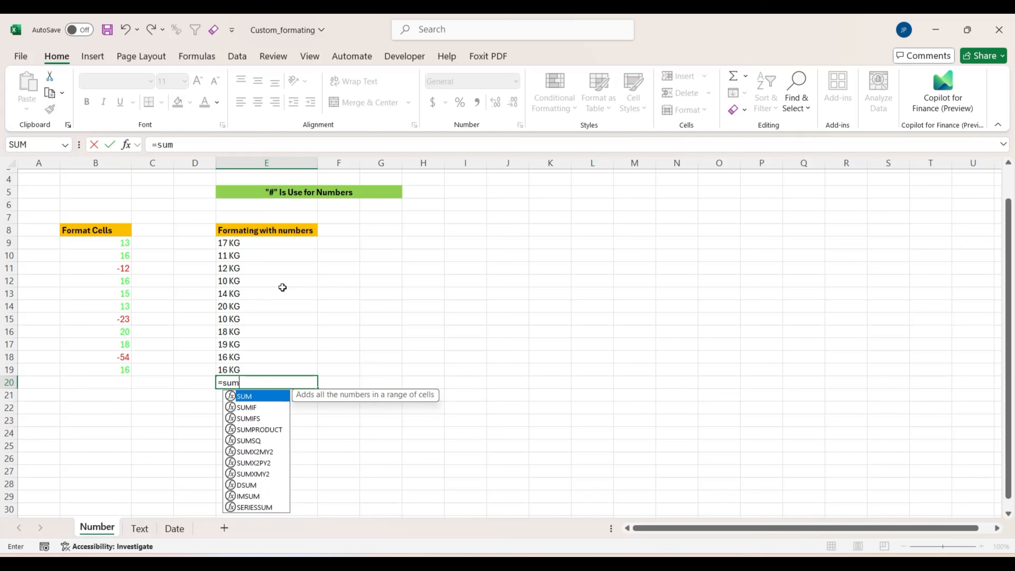
{"action": "key", "text": "Tab"}
{"action": "key", "text": "Up"}
{"action": "key", "text": "Up"}
{"action": "key", "text": "Up"}
{"action": "key", "text": "Up"}
{"action": "key", "text": "Up"}
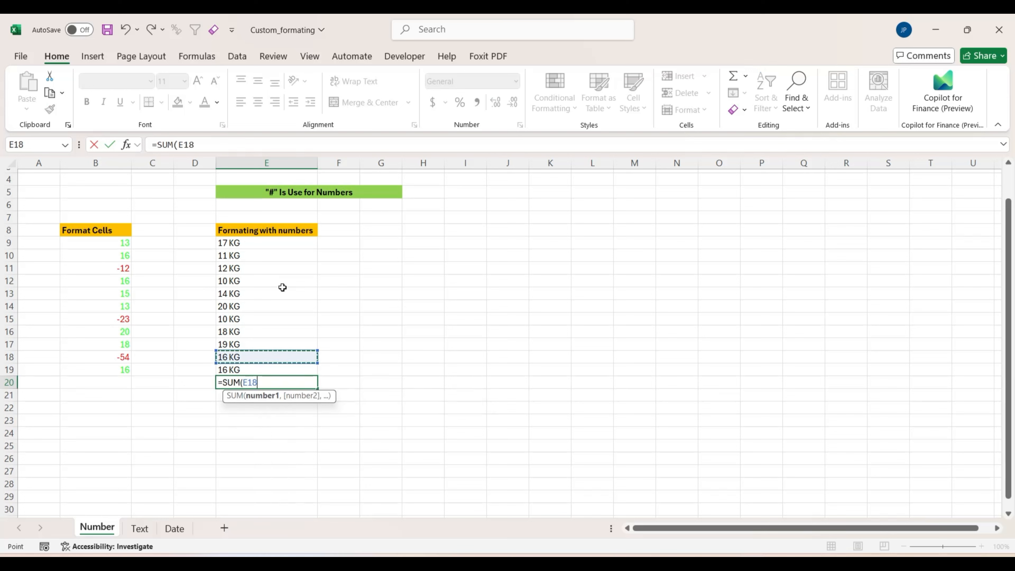
{"action": "key", "text": "Up"}
{"action": "key", "text": "Up"}
{"action": "key", "text": "Up"}
{"action": "key", "text": "Up"}
{"action": "key", "text": "Up"}
{"action": "key", "text": "Up"}
{"action": "key", "text": "shift+Down"}
{"action": "key", "text": "shift+Down"}
{"action": "key", "text": "shift+Down"}
{"action": "key", "text": "shift+Down"}
{"action": "key", "text": "shift+Down"}
{"action": "key", "text": "shift+Down"}
{"action": "key", "text": "shift+Down"}
{"action": "key", "text": "shift+Down"}
{"action": "key", "text": "shift+Down"}
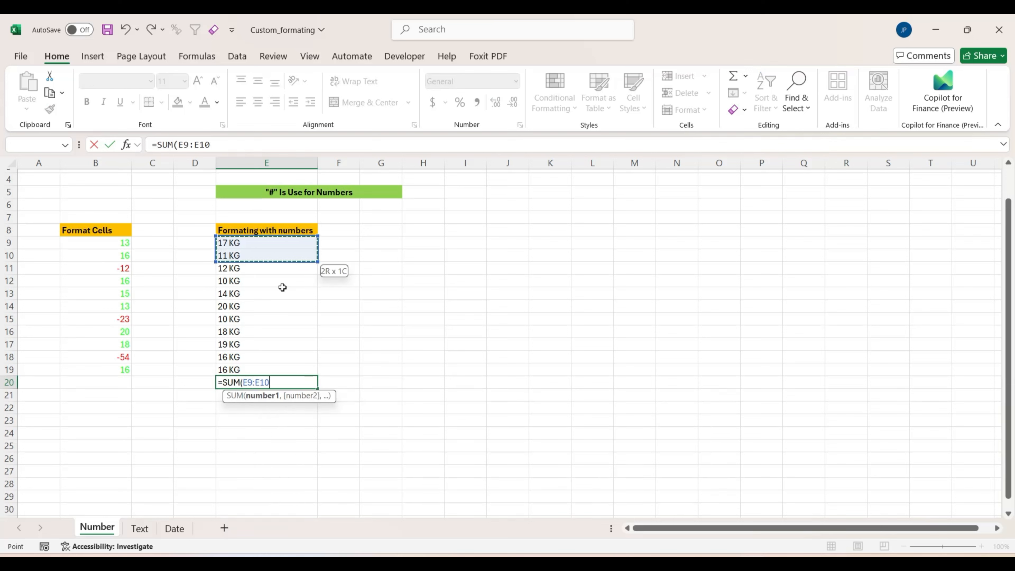
{"action": "key", "text": "shift+Down"}
{"action": "type", "text": ")"}
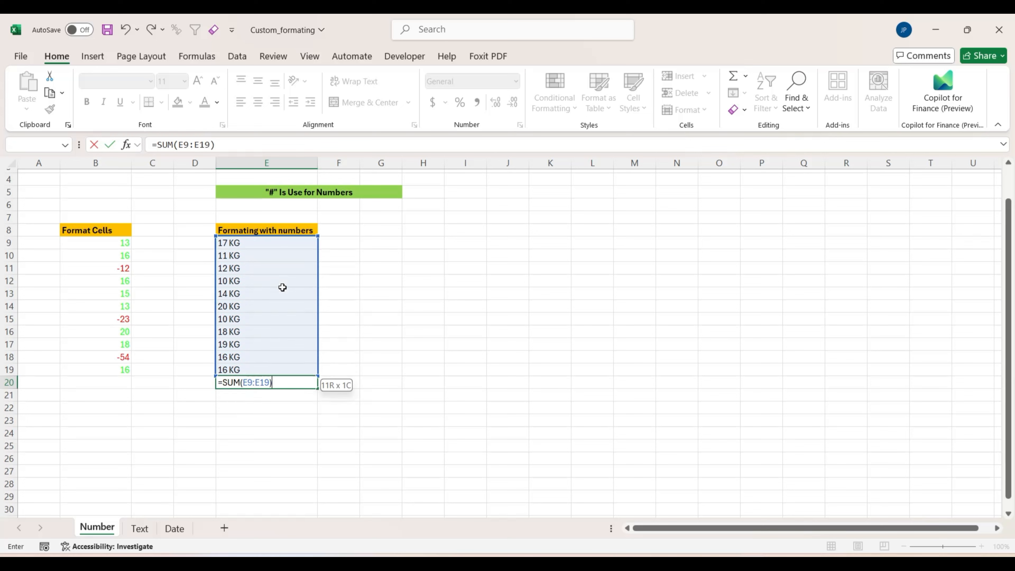
{"action": "key", "text": "Return"}
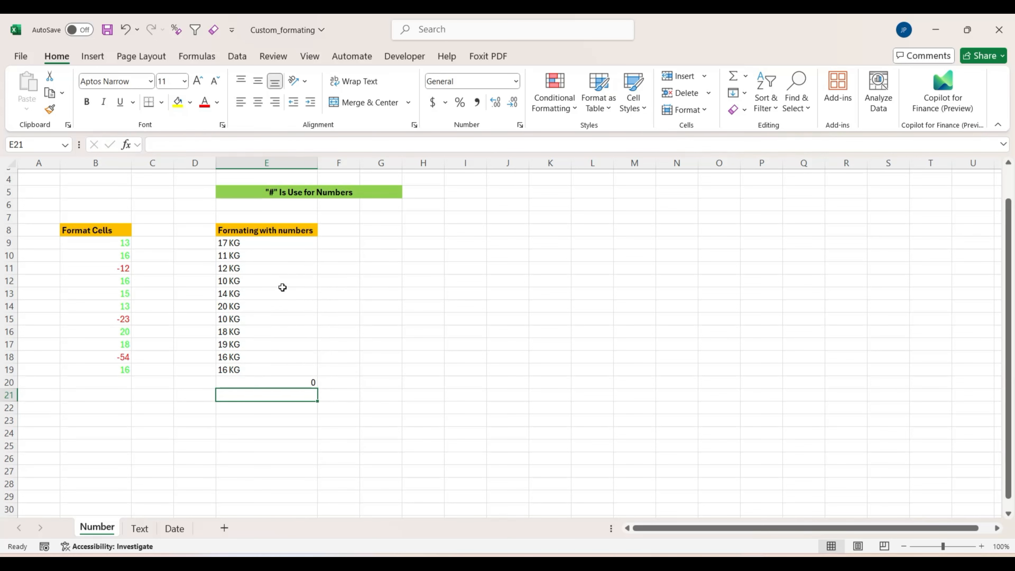
Compare the SUM formula in E20 with the stored contents of the KG entries in E9:E19
{"action": "key", "text": "Up"}
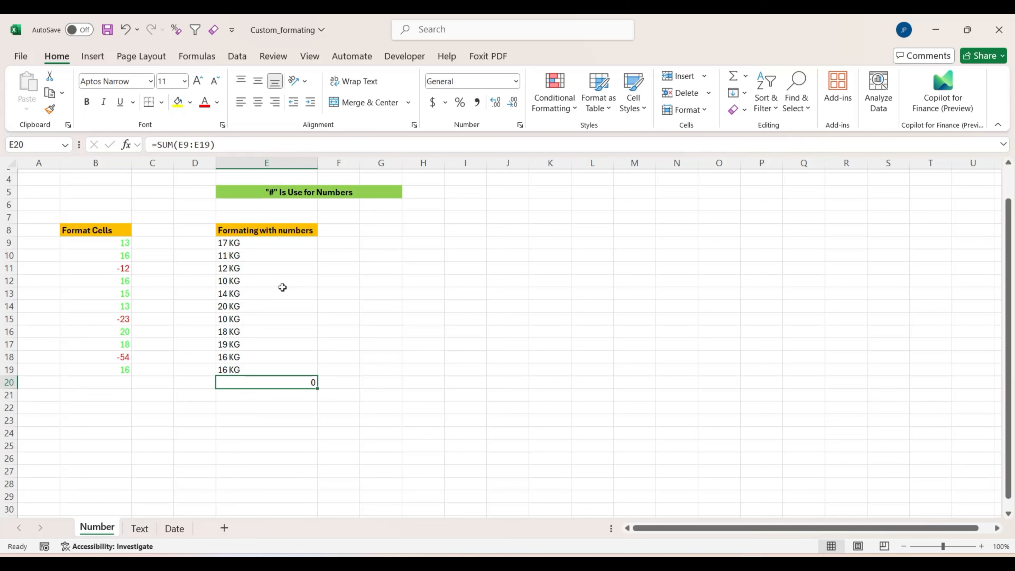
{"action": "key", "text": "Up"}
{"action": "key", "text": "Up"}
{"action": "key", "text": "Up"}
{"action": "key", "text": "Up"}
{"action": "key", "text": "Up"}
{"action": "key", "text": "Up"}
{"action": "key", "text": "Up"}
{"action": "key", "text": "Up"}
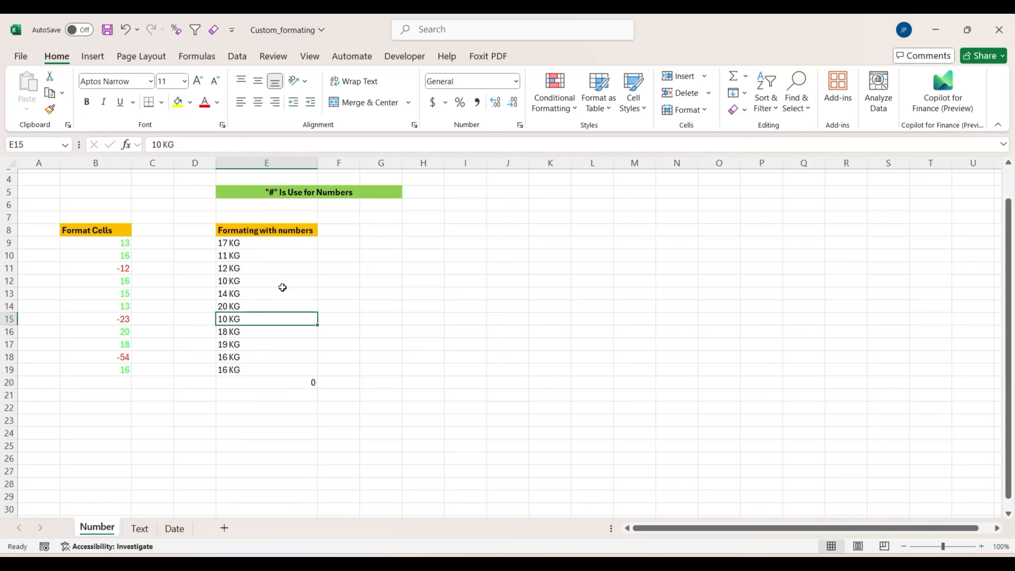
{"action": "key", "text": "Up"}
{"action": "key", "text": "Up"}
{"action": "key", "text": "Up"}
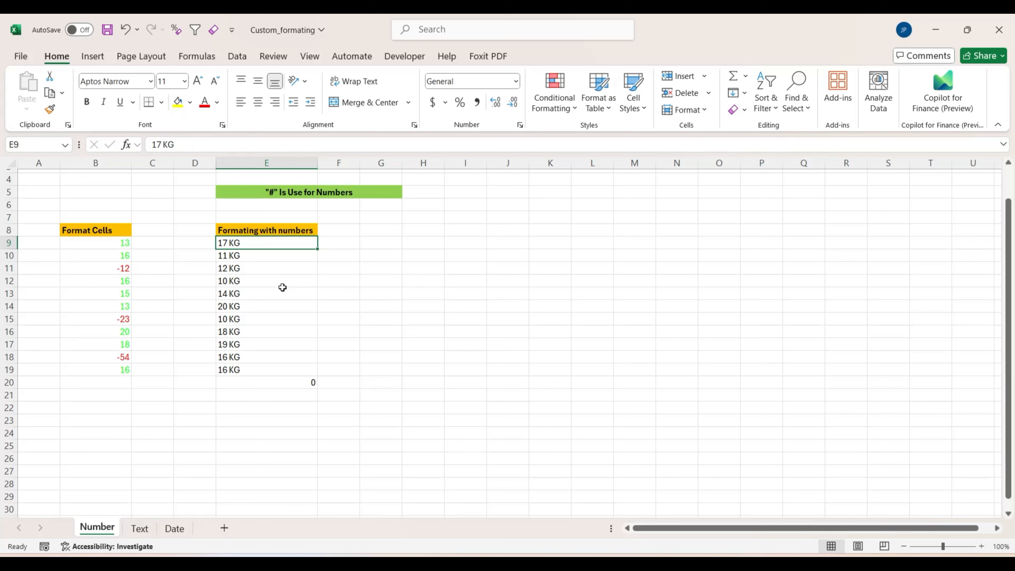
{"action": "key", "text": "ctrl+Down"}
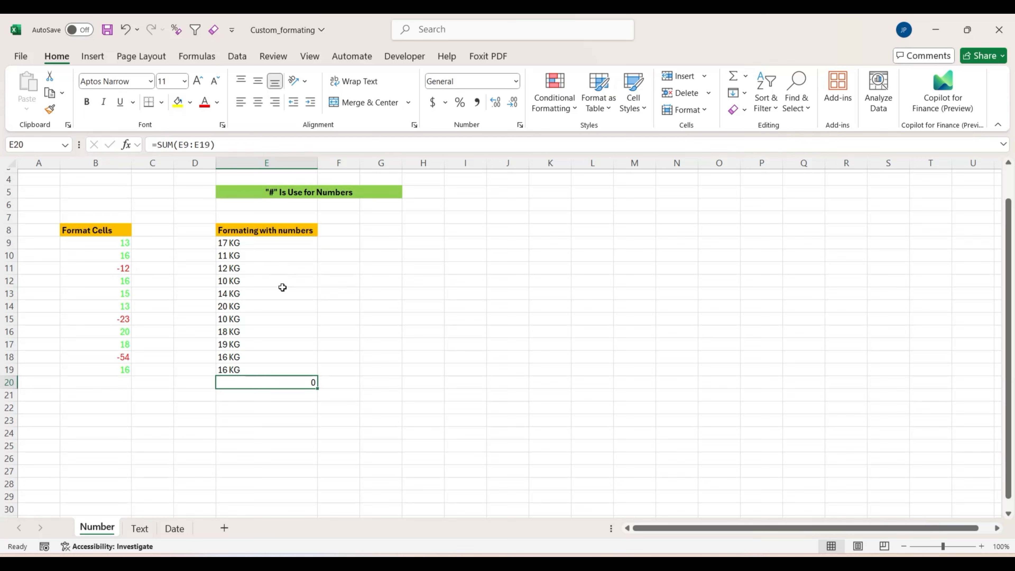
{"action": "key", "text": "Up"}
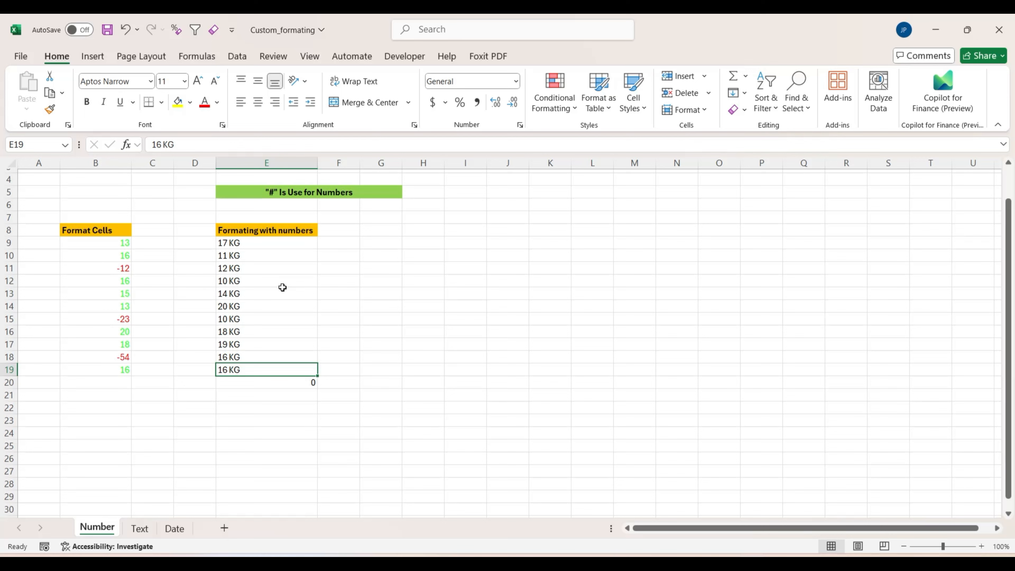
{"action": "key", "text": "Down"}
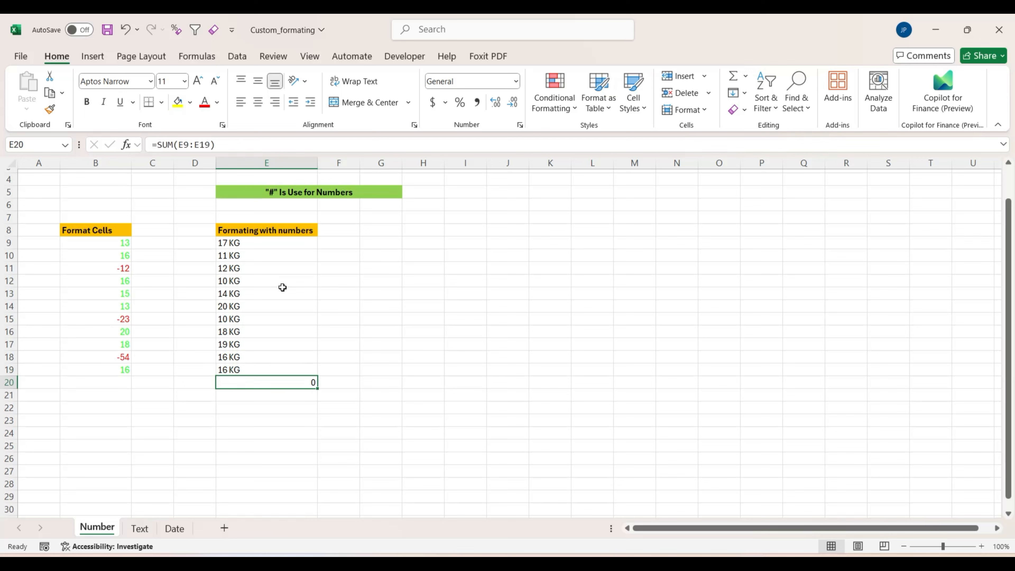
{"action": "key", "text": "Up"}
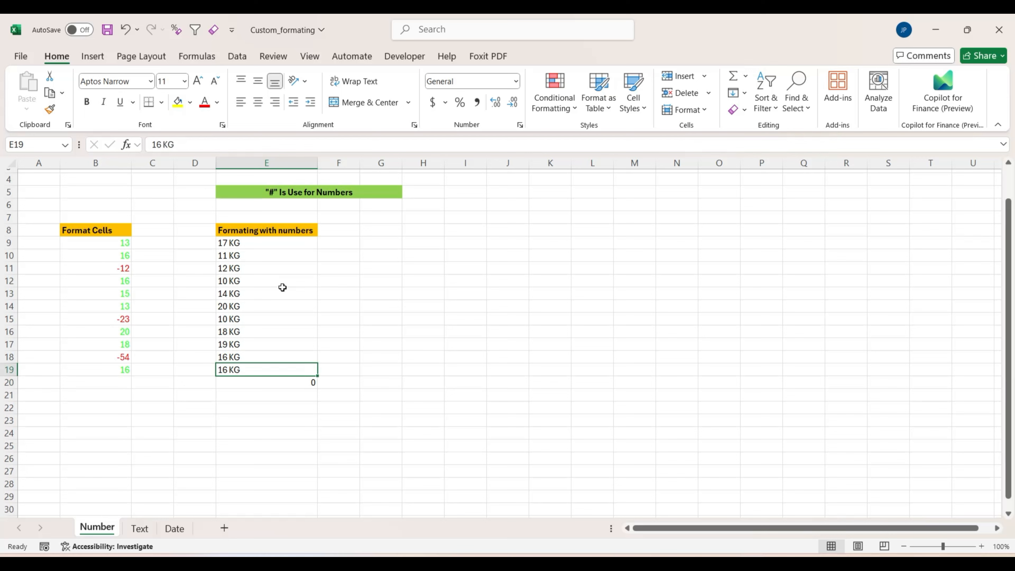
Remove the text KG from all entries in E9:E19 by replacing it with nothing, and check the total in E20
{"action": "key", "text": "Up"}
{"action": "key", "text": "Up"}
{"action": "key", "text": "Up"}
{"action": "key", "text": "Up"}
{"action": "key", "text": "Up"}
{"action": "key", "text": "Up"}
{"action": "key", "text": "Up"}
{"action": "key", "text": "Up"}
{"action": "key", "text": "Up"}
{"action": "key", "text": "Up"}
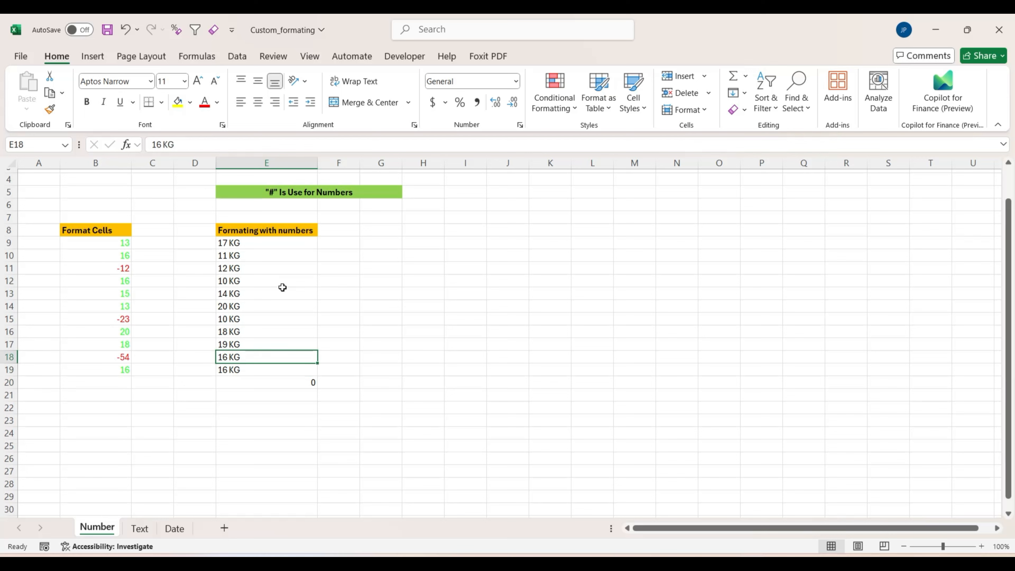
{"action": "key", "text": "ctrl+shift+Down"}
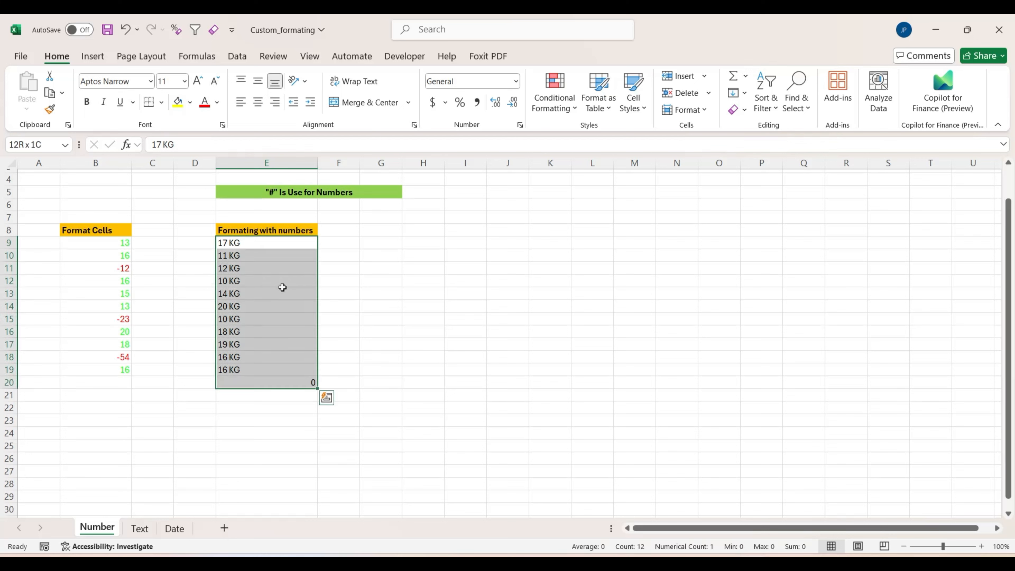
{"action": "key", "text": "shift+Up"}
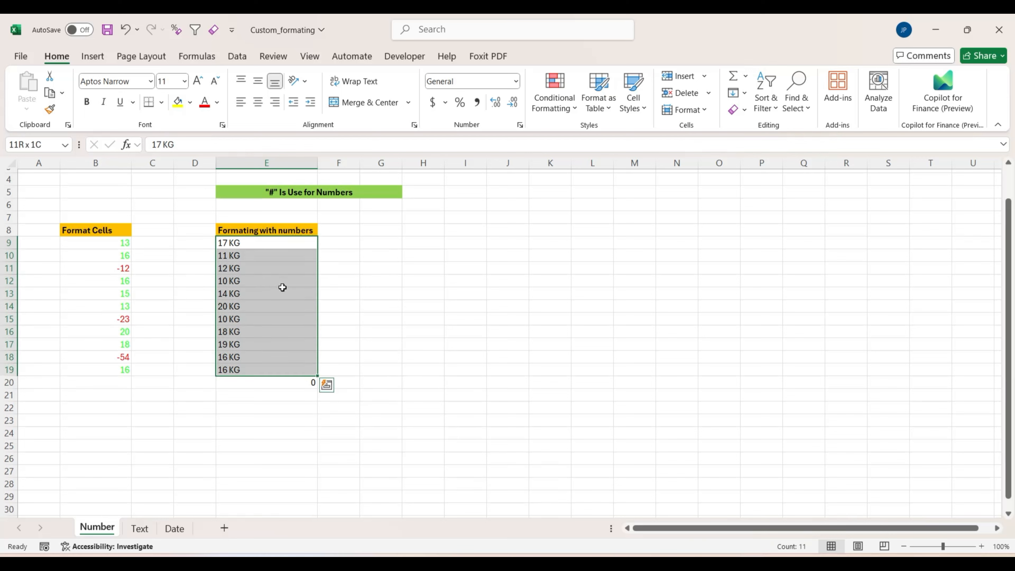
{"action": "key", "text": "ctrl+h"}
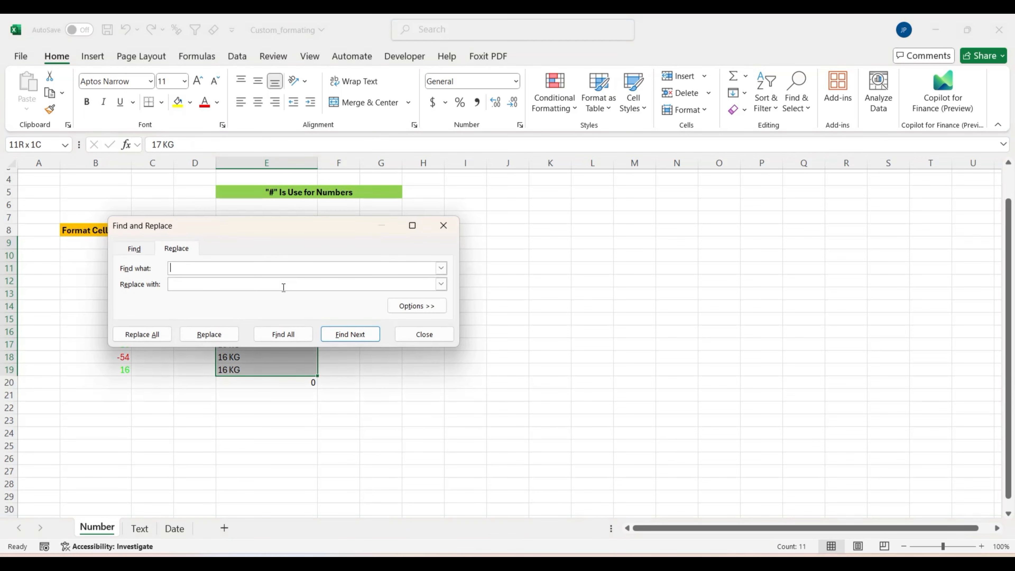
{"action": "type", "text": "KG"}
{"action": "left_click", "coordinate": [156, 336]}
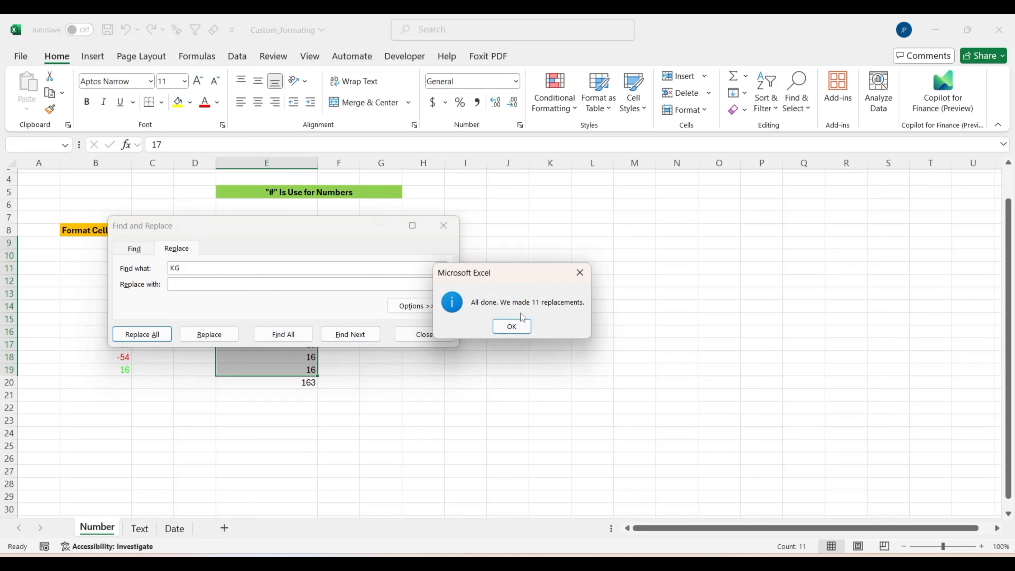
{"action": "left_click", "coordinate": [515, 327]}
{"action": "left_click", "coordinate": [443, 225]}
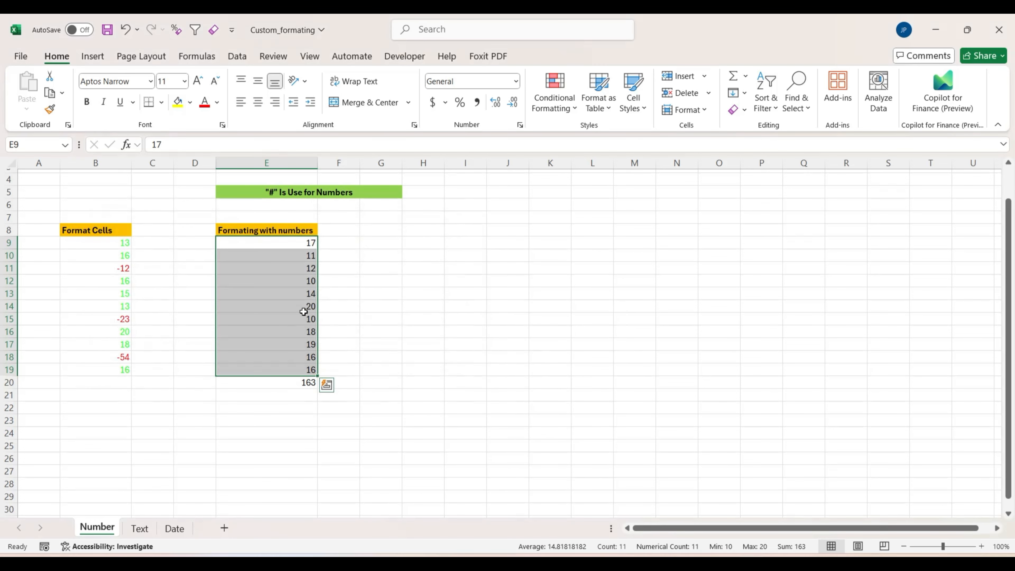
{"action": "left_click", "coordinate": [301, 257]}
{"action": "key", "text": "ctrl+Down"}
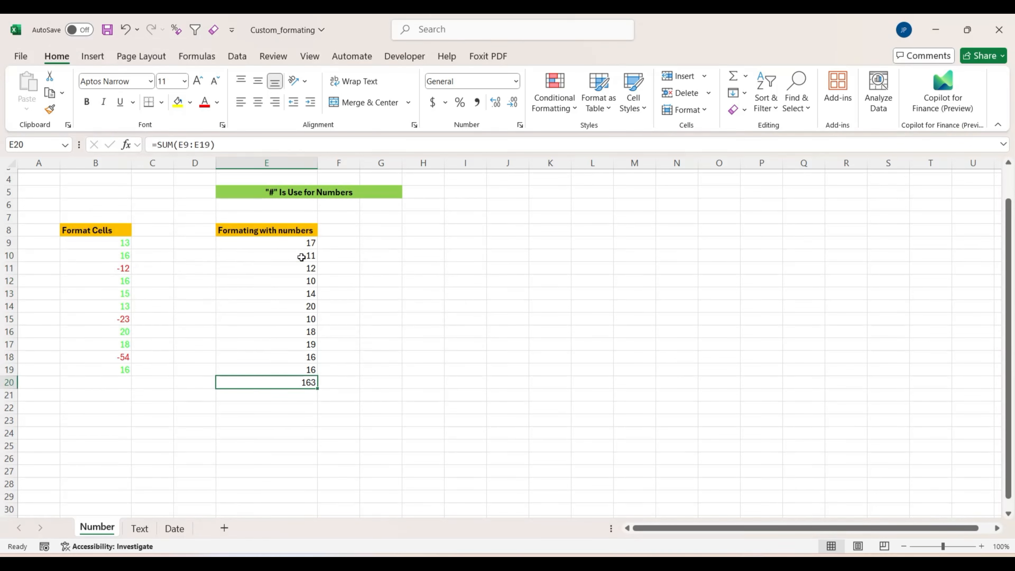
Apply the custom number format # "KG" to cells E9:E19
{"action": "key", "text": "Up"}
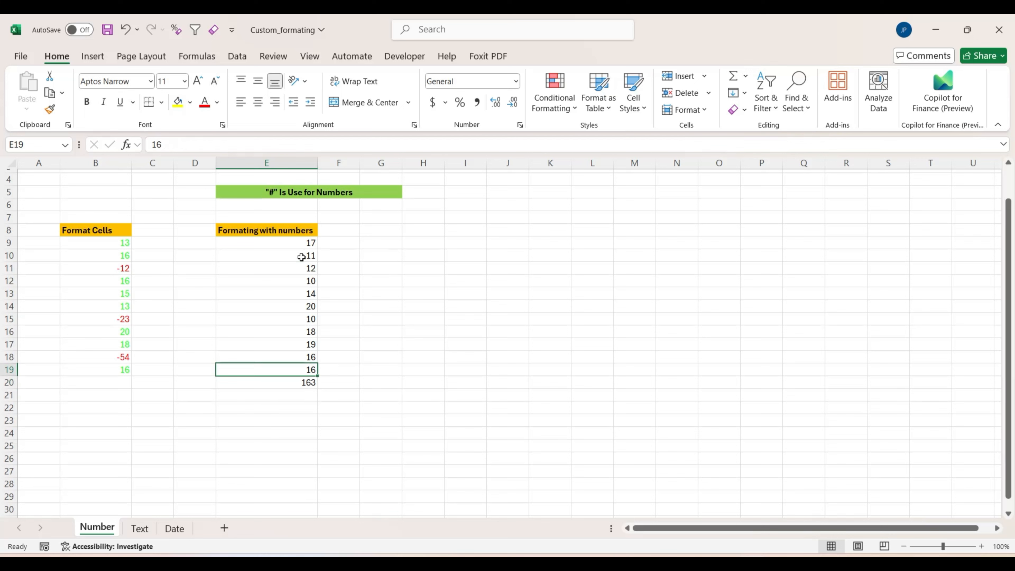
{"action": "key", "text": "ctrl+Up"}
{"action": "key", "text": "Down"}
{"action": "key", "text": "shift+Down"}
{"action": "key", "text": "shift+Down"}
{"action": "key", "text": "shift+Down"}
{"action": "key", "text": "shift+Down"}
{"action": "key", "text": "shift+Down"}
{"action": "key", "text": "shift+Down"}
{"action": "key", "text": "shift+Down"}
{"action": "key", "text": "shift+Down"}
{"action": "key", "text": "shift+Down"}
{"action": "key", "text": "shift+Down"}
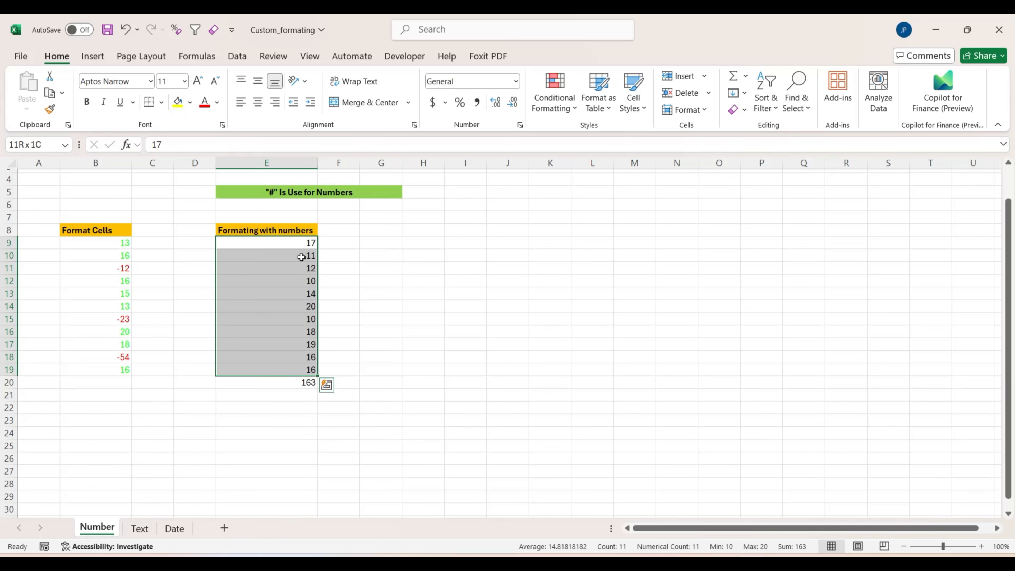
{"action": "key", "text": "ctrl+q"}
{"action": "key", "text": "Escape"}
{"action": "key", "text": "ctrl+1"}
{"action": "left_click", "coordinate": [180, 255]}
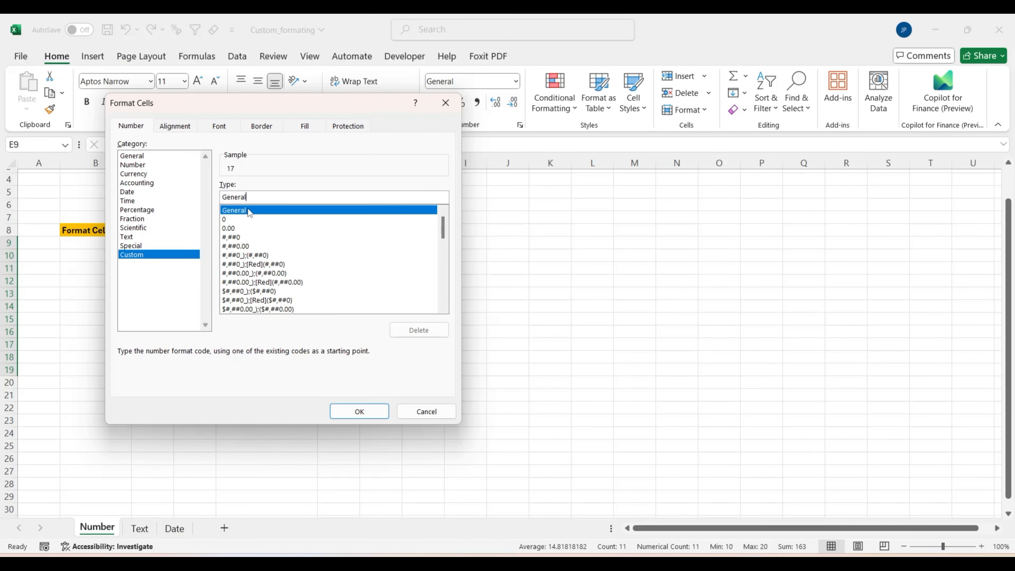
{"action": "left_click", "coordinate": [263, 197]}
{"action": "key", "text": "BackSpace"}
{"action": "key", "text": "BackSpace"}
{"action": "key", "text": "BackSpace"}
{"action": "key", "text": "BackSpace"}
{"action": "key", "text": "BackSpace"}
{"action": "key", "text": "BackSpace"}
{"action": "key", "text": "BackSpace"}
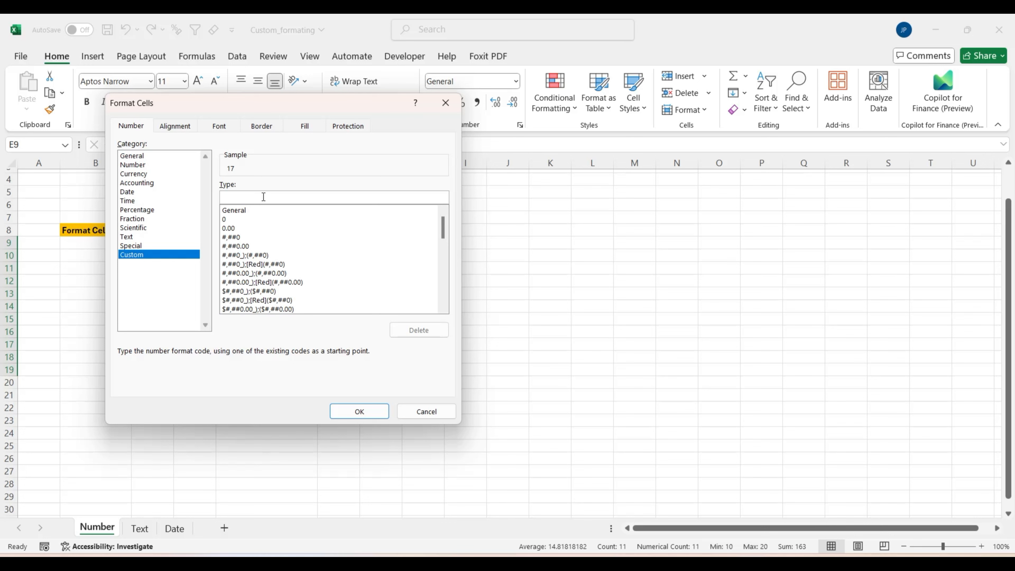
{"action": "type", "text": "#"}
{"action": "type", "text": "\""}
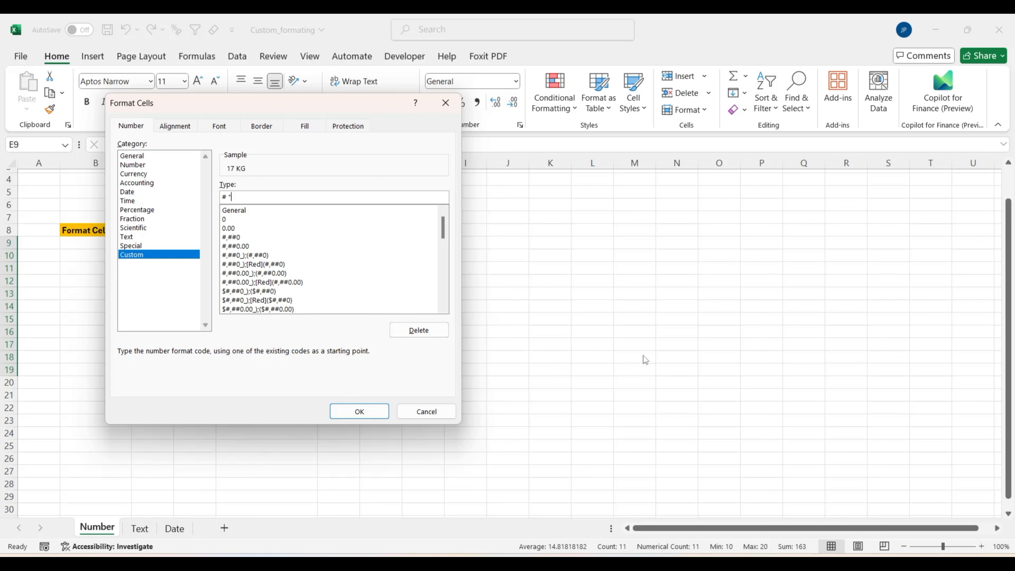
{"action": "type", "text": "KG\""}
{"action": "key", "text": "Return"}
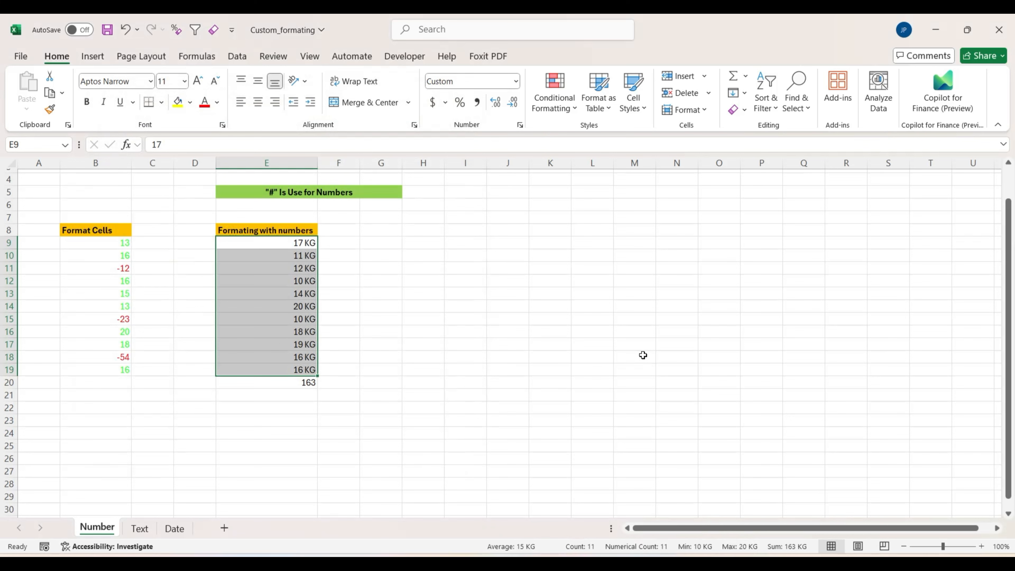
Examine the formatted cells E9:E19 and the total in E20 to compare their stored contents with the displayed values
{"action": "key", "text": "Up"}
{"action": "key", "text": "Down"}
{"action": "key", "text": "Down"}
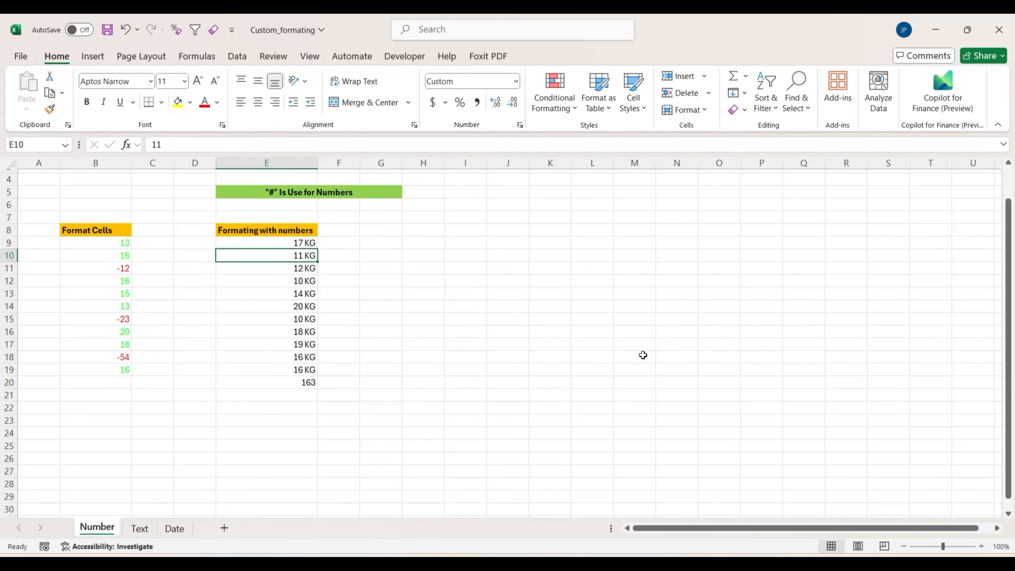
{"action": "key", "text": "Down"}
{"action": "key", "text": "Up"}
{"action": "key", "text": "Up"}
{"action": "key", "text": "Up"}
{"action": "key", "text": "Down"}
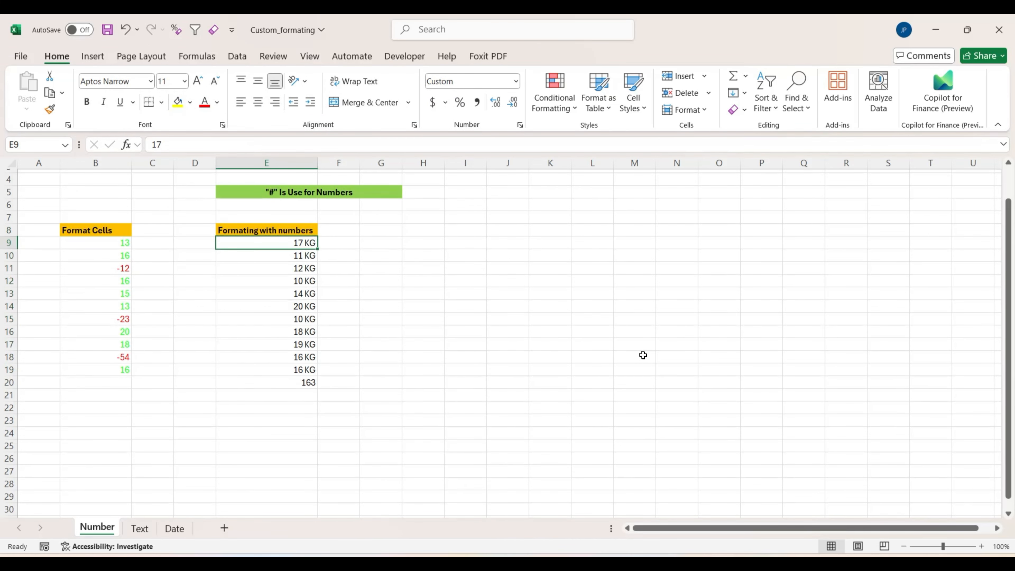
{"action": "key", "text": "Down"}
{"action": "key", "text": "Down"}
{"action": "key", "text": "Down"}
{"action": "key", "text": "Down"}
{"action": "key", "text": "Down"}
{"action": "key", "text": "Down"}
{"action": "key", "text": "Down"}
{"action": "key", "text": "Down"}
{"action": "key", "text": "Down"}
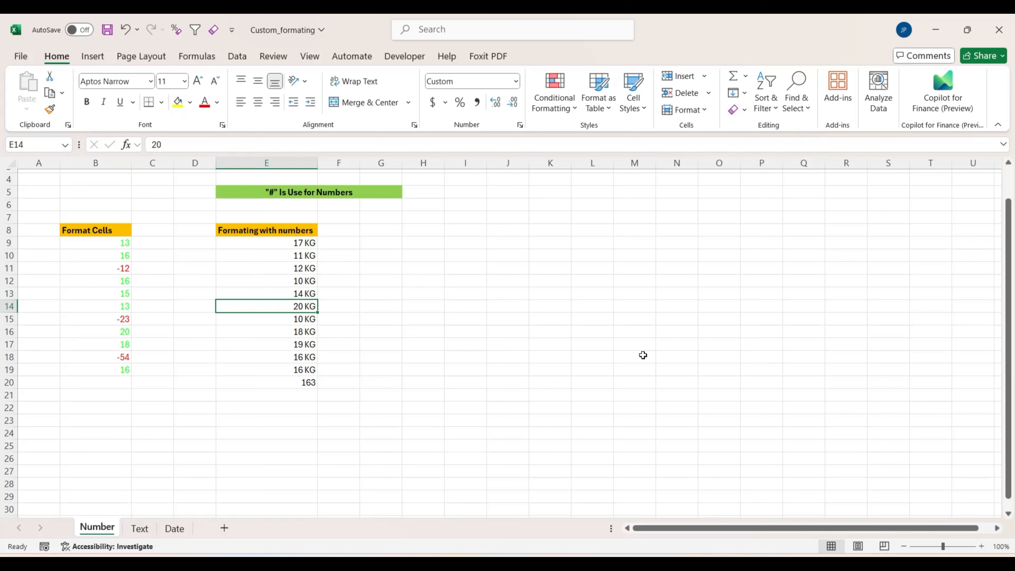
{"action": "key", "text": "Down"}
{"action": "key", "text": "Down"}
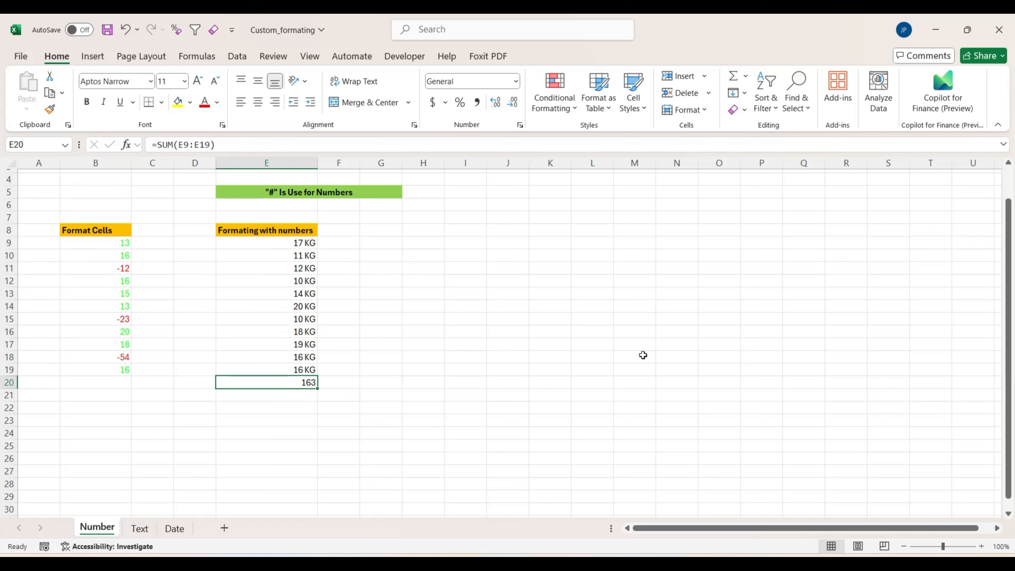
Re-enter the SUM formula in E20 so the total adopts the KG format
{"action": "key", "text": "F2"}
{"action": "key", "text": "Return"}
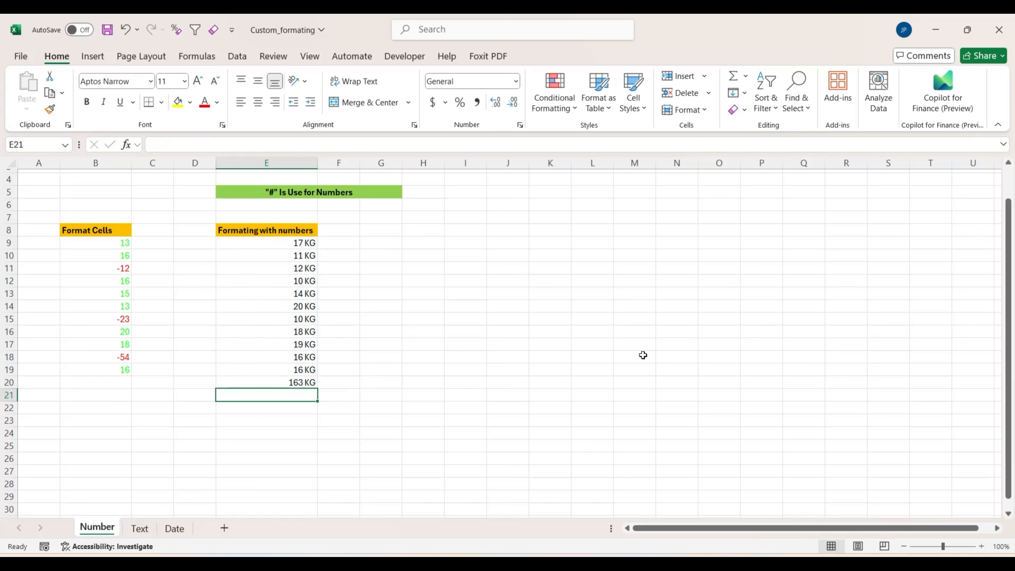
{"action": "key", "text": "Up"}
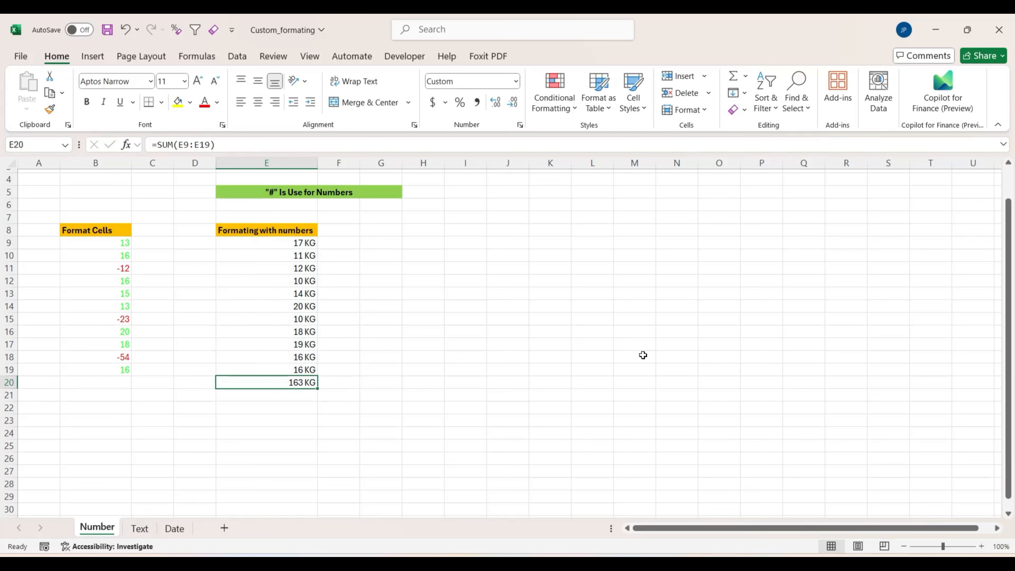
{"action": "key", "text": "Up"}
{"action": "key", "text": "Up"}
{"action": "key", "text": "Up"}
{"action": "key", "text": "Up"}
{"action": "key", "text": "Up"}
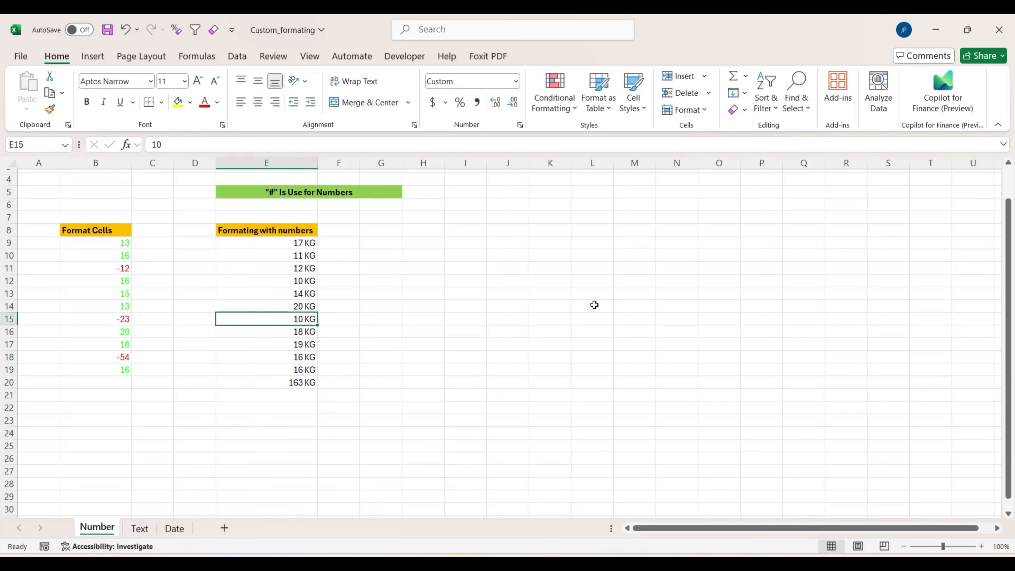
Change the custom format code for E9:E19 to # "UNIT"
{"action": "left_click", "coordinate": [286, 190]}
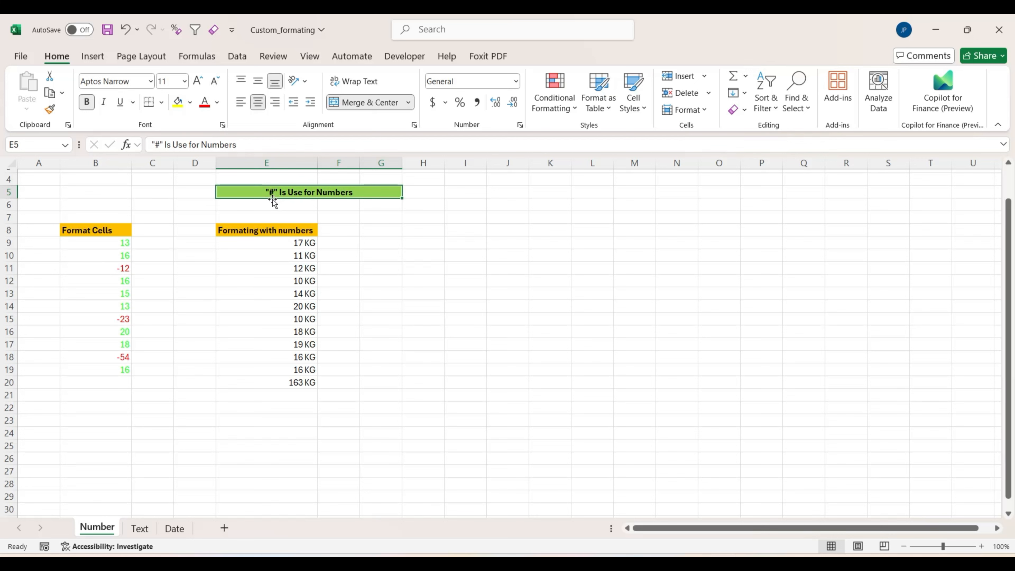
{"action": "left_click", "coordinate": [271, 244]}
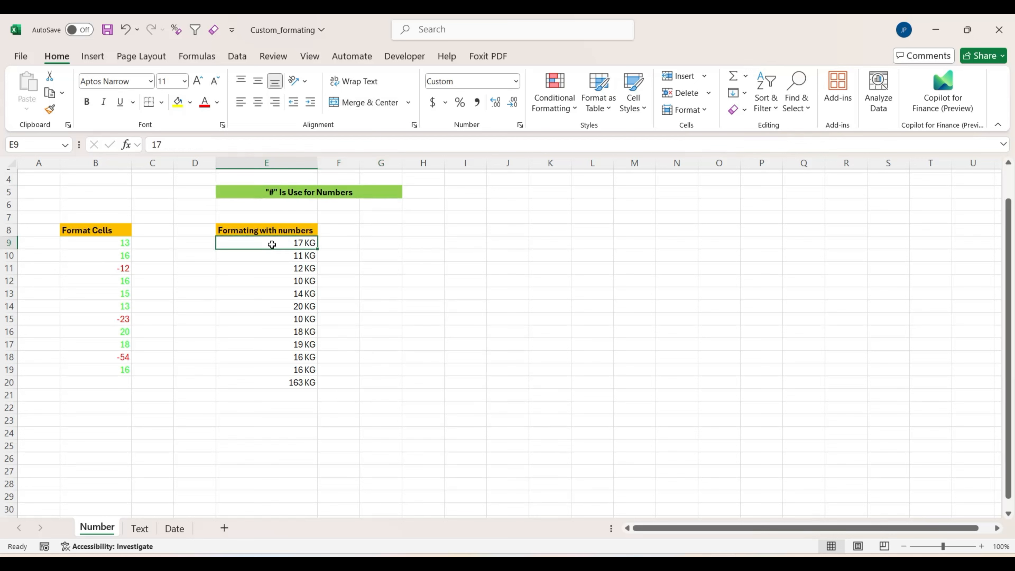
{"action": "key", "text": "shift+Down"}
{"action": "key", "text": "shift+Down"}
{"action": "key", "text": "shift+Down"}
{"action": "key", "text": "shift+Down"}
{"action": "key", "text": "shift+Down"}
{"action": "key", "text": "shift+Down"}
{"action": "key", "text": "shift+Down"}
{"action": "key", "text": "shift+Down"}
{"action": "key", "text": "shift+Down"}
{"action": "key", "text": "shift+Down"}
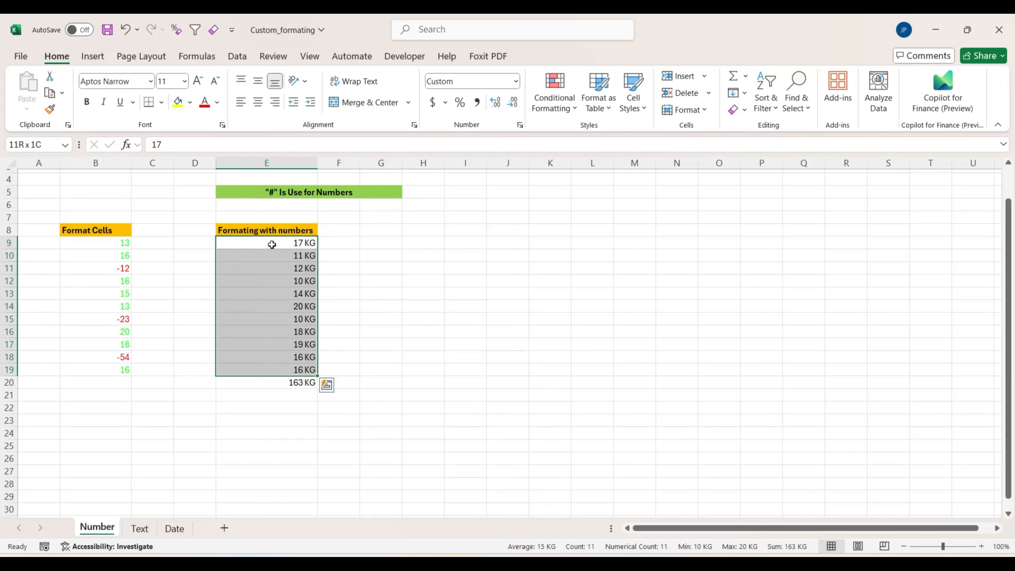
{"action": "key", "text": "ctrl+1"}
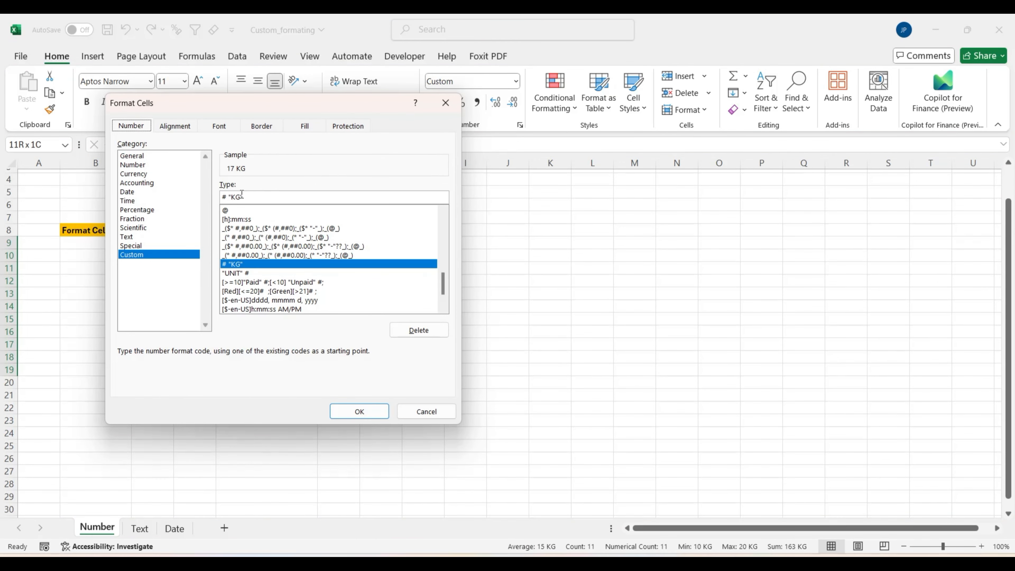
{"action": "left_click", "coordinate": [230, 197]}
{"action": "key", "text": "Left"}
{"action": "key", "text": "Left"}
{"action": "key", "text": "BackSpace"}
{"action": "key", "text": "BackSpace"}
{"action": "type", "text": "UNIT"}
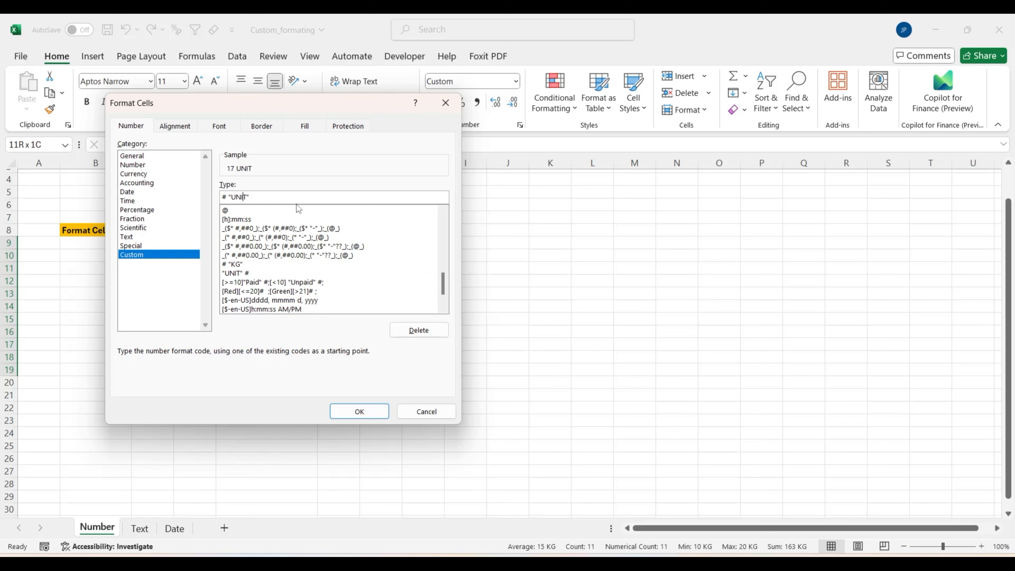
Put the unit text before the number by making the format code "UNIT" #, and apply it to E9:E19
{"action": "key", "text": "Left"}
{"action": "key", "text": "BackSpace"}
{"action": "key", "text": "BackSpace"}
{"action": "key", "text": "Delete"}
{"action": "key", "text": "Right"}
{"action": "key", "text": "End"}
{"action": "type", "text": "#"}
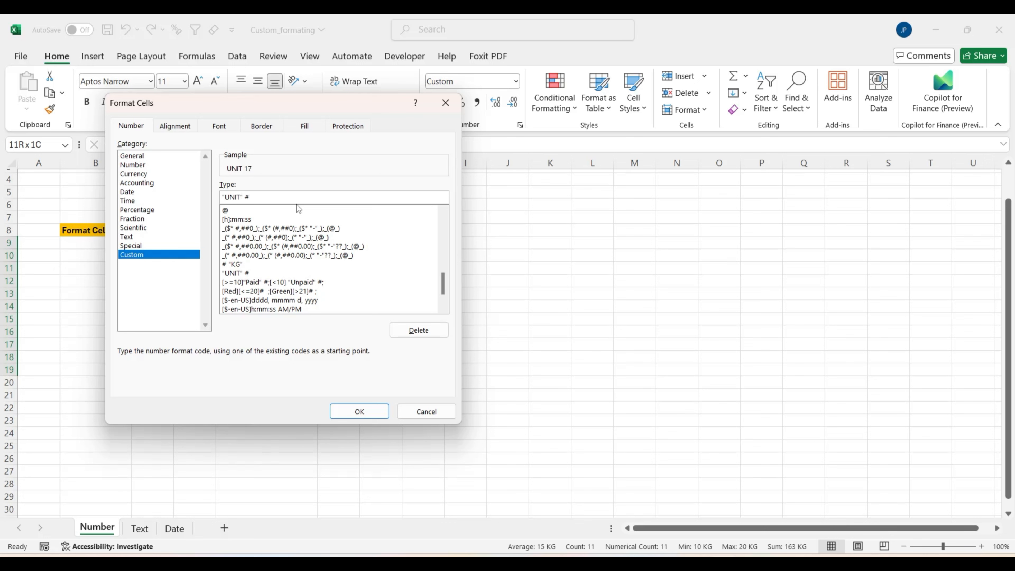
{"action": "left_click", "coordinate": [349, 416]}
Examine the UNIT-formatted cells E9:E19 to compare their stored numbers with the displayed text
{"action": "left_click", "coordinate": [286, 252]}
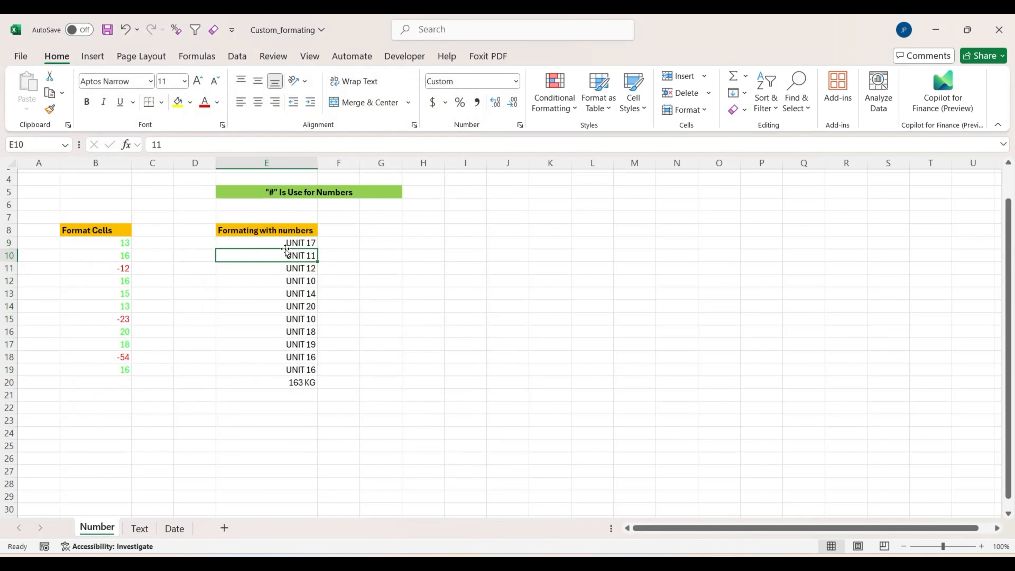
{"action": "left_click", "coordinate": [284, 243]}
{"action": "left_click", "coordinate": [290, 256], "text": "shift"}
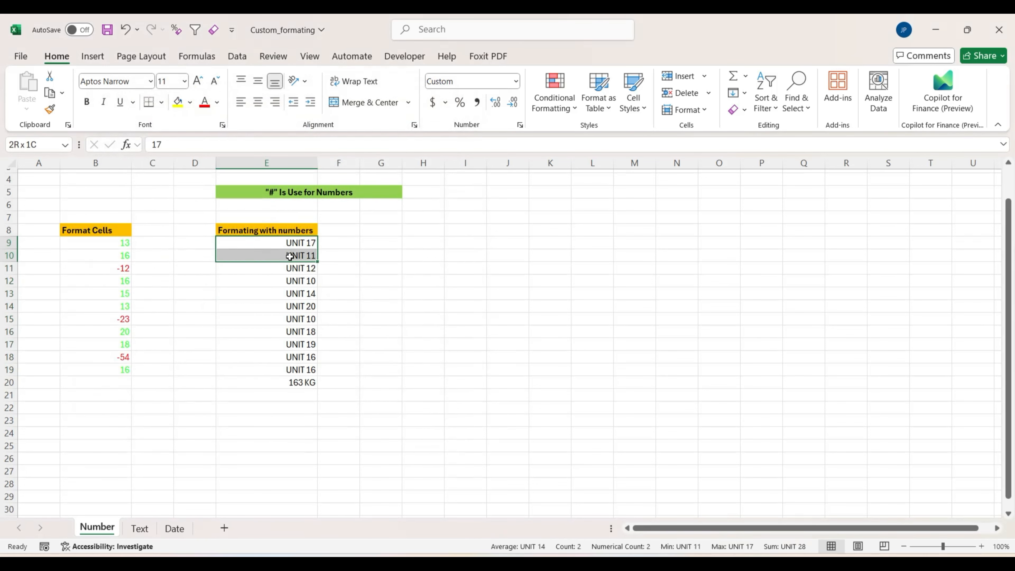
{"action": "key", "text": "shift+Down"}
{"action": "key", "text": "shift+Down"}
{"action": "key", "text": "shift+Down"}
{"action": "key", "text": "shift+Down"}
{"action": "key", "text": "shift+Down"}
{"action": "key", "text": "shift+Down"}
{"action": "key", "text": "shift+Down"}
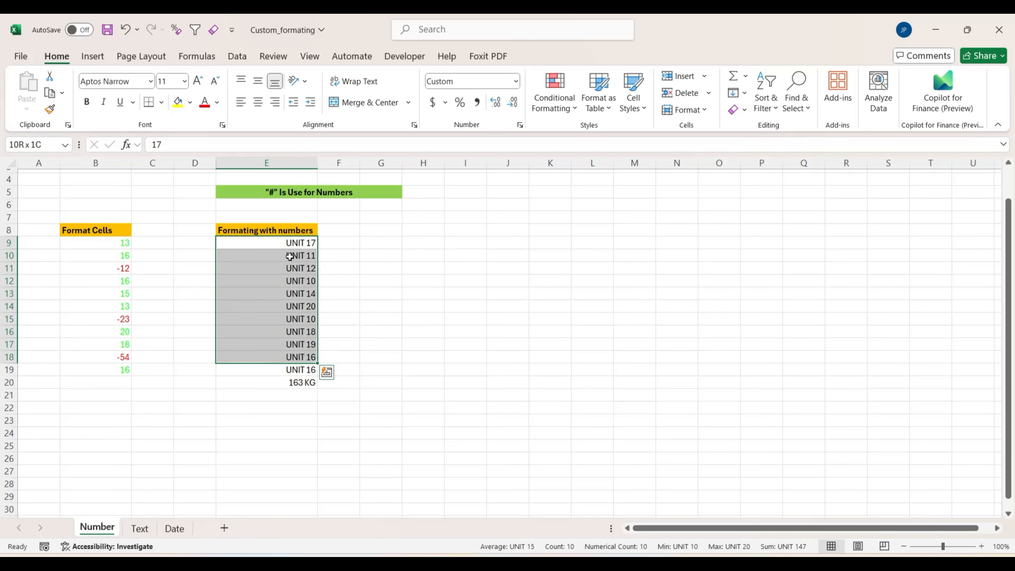
{"action": "key", "text": "Down"}
{"action": "key", "text": "Up"}
{"action": "key", "text": "Down"}
{"action": "key", "text": "Down"}
{"action": "key", "text": "Up"}
{"action": "key", "text": "Up"}
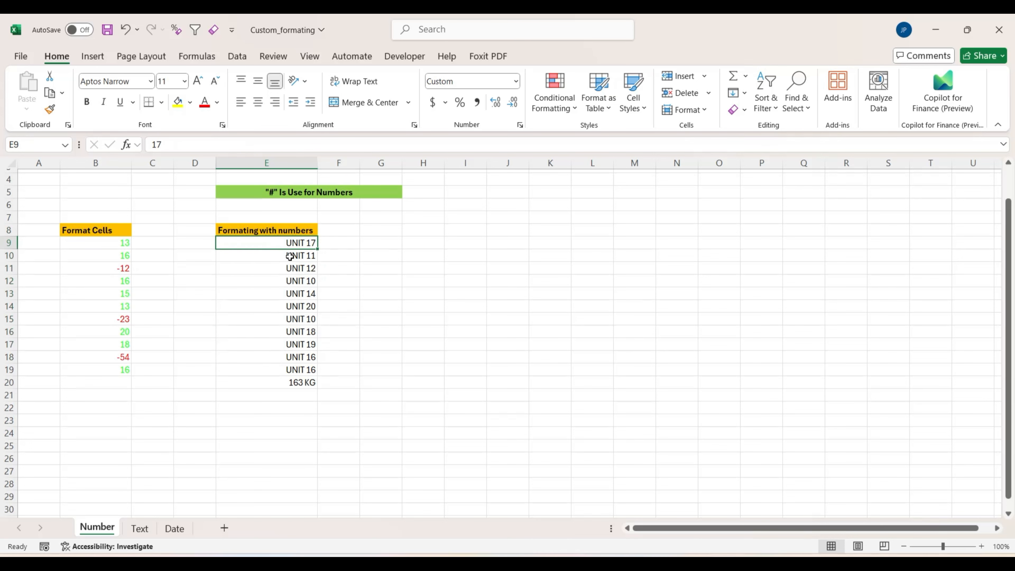
{"action": "left_click", "coordinate": [226, 367]}
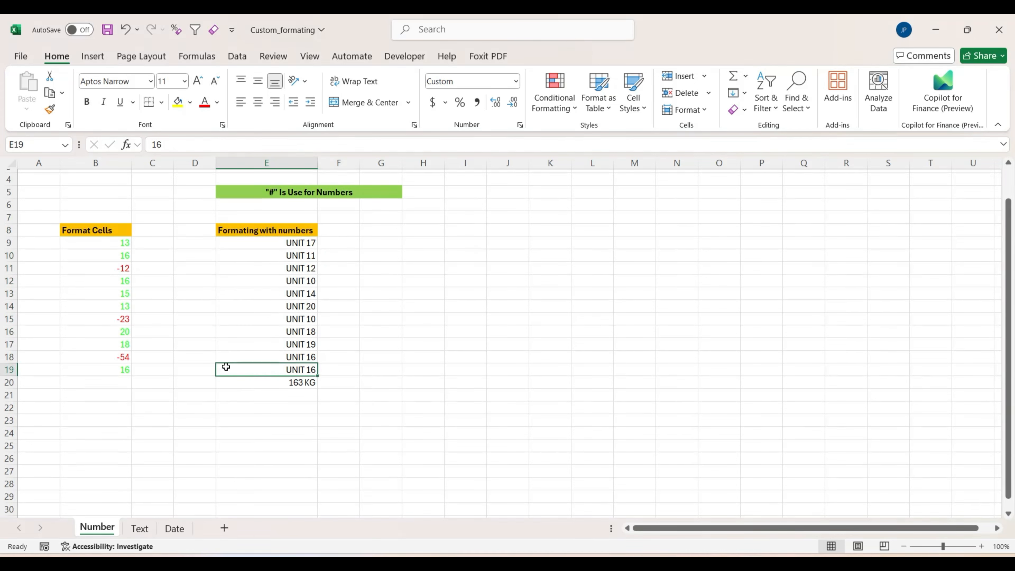
On the Text sheet, apply the custom format code "My City Name is" @ to the city cells B8:B18
{"action": "left_click", "coordinate": [139, 528]}
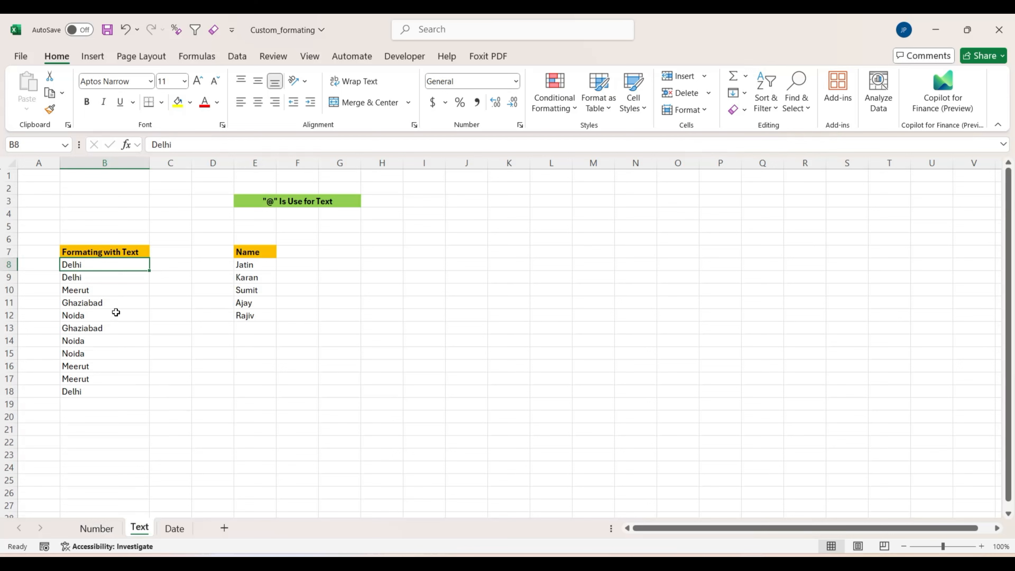
{"action": "left_click", "coordinate": [78, 327]}
{"action": "left_click", "coordinate": [95, 304]}
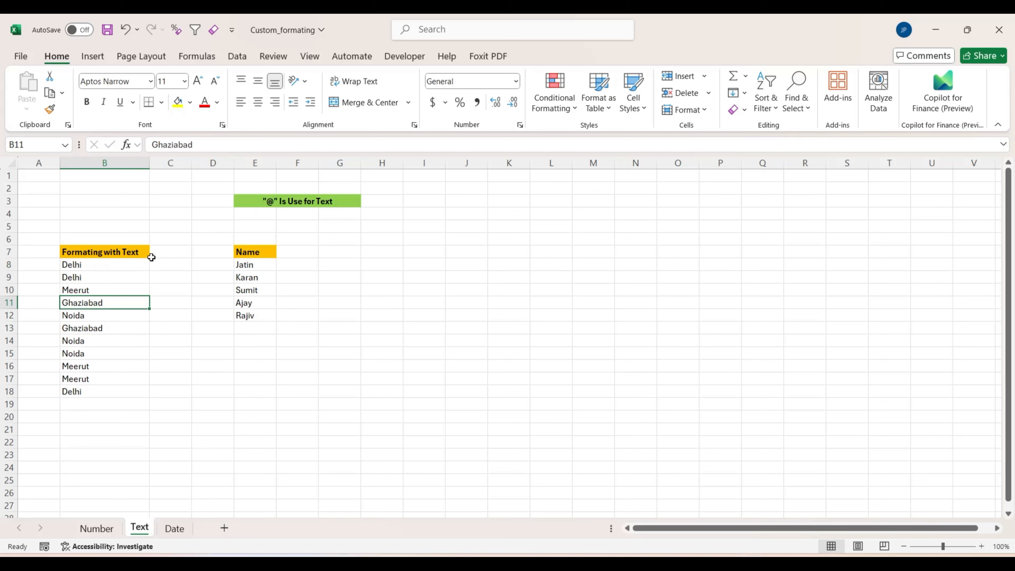
{"action": "left_click", "coordinate": [265, 201]}
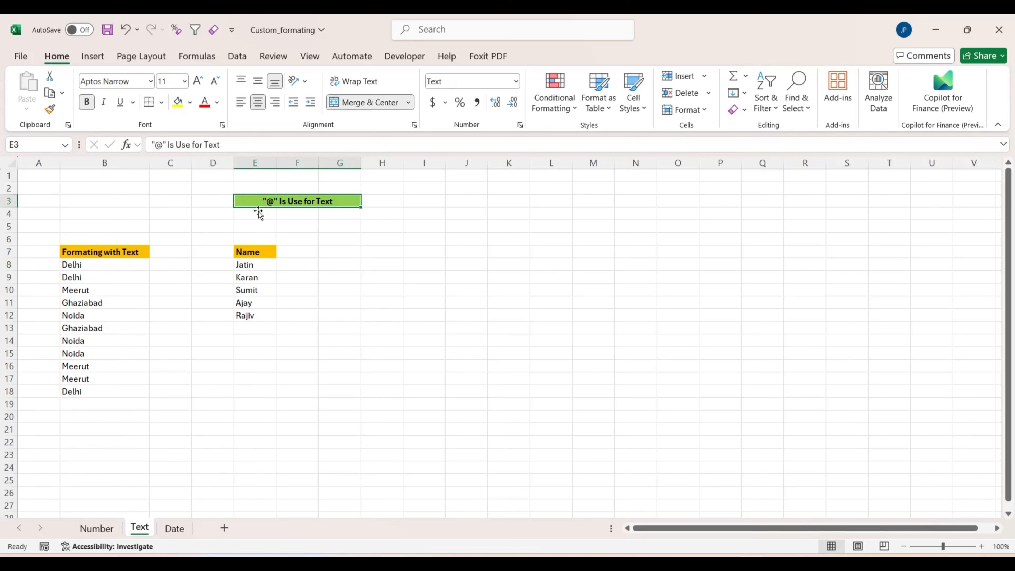
{"action": "left_click", "coordinate": [99, 264]}
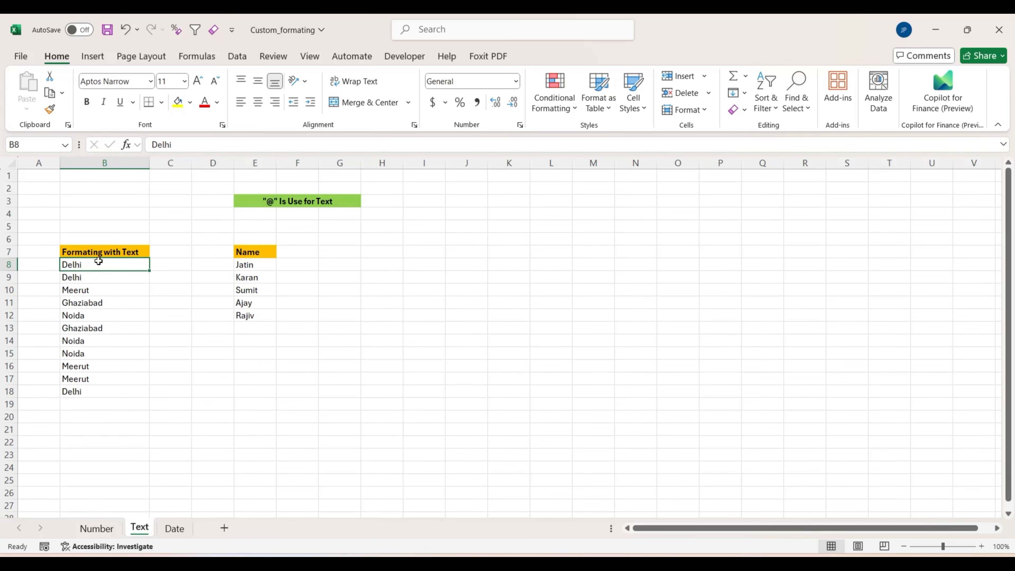
{"action": "key", "text": "ctrl+shift+Down"}
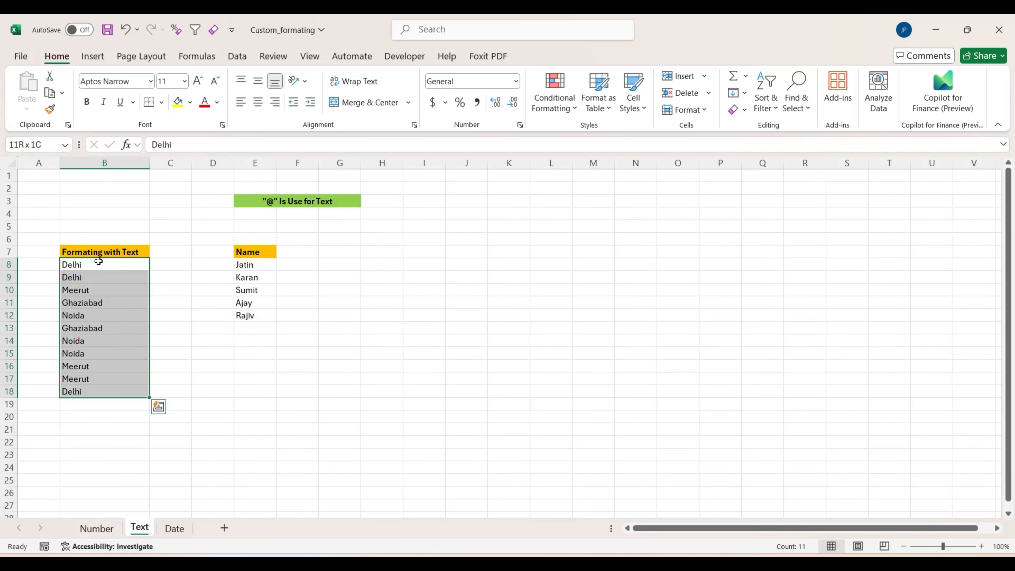
{"action": "key", "text": "ctrl+1"}
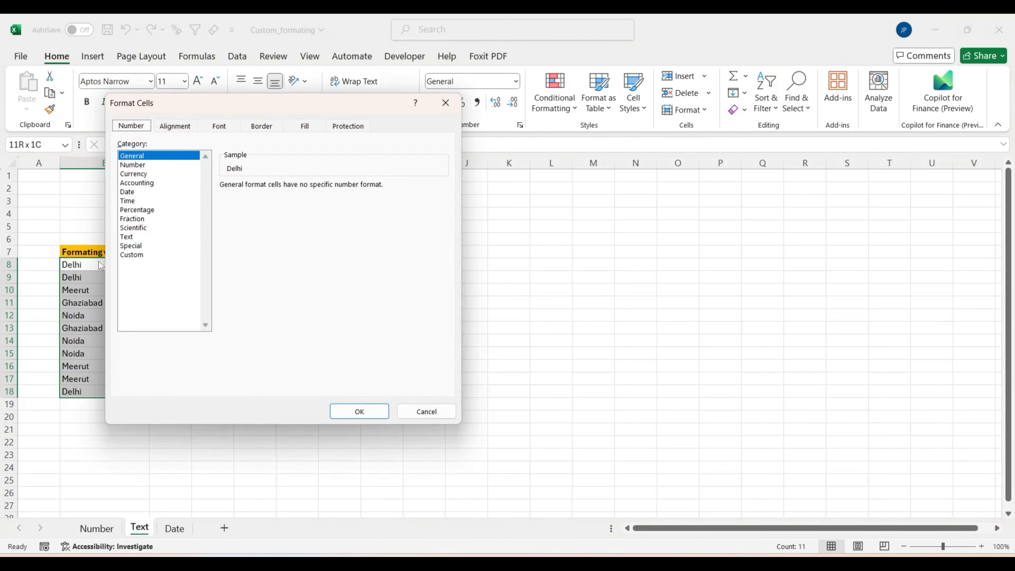
{"action": "left_click", "coordinate": [135, 256]}
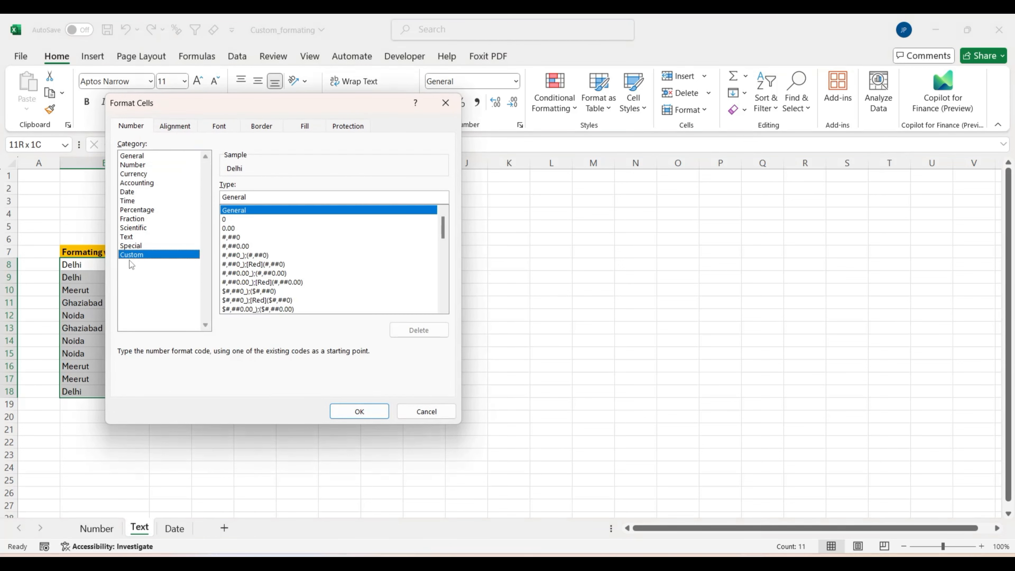
{"action": "left_click", "coordinate": [257, 195]}
{"action": "key", "text": "BackSpace"}
{"action": "key", "text": "BackSpace"}
{"action": "key", "text": "BackSpace"}
{"action": "key", "text": "BackSpace"}
{"action": "key", "text": "BackSpace"}
{"action": "key", "text": "BackSpace"}
{"action": "key", "text": "BackSpace"}
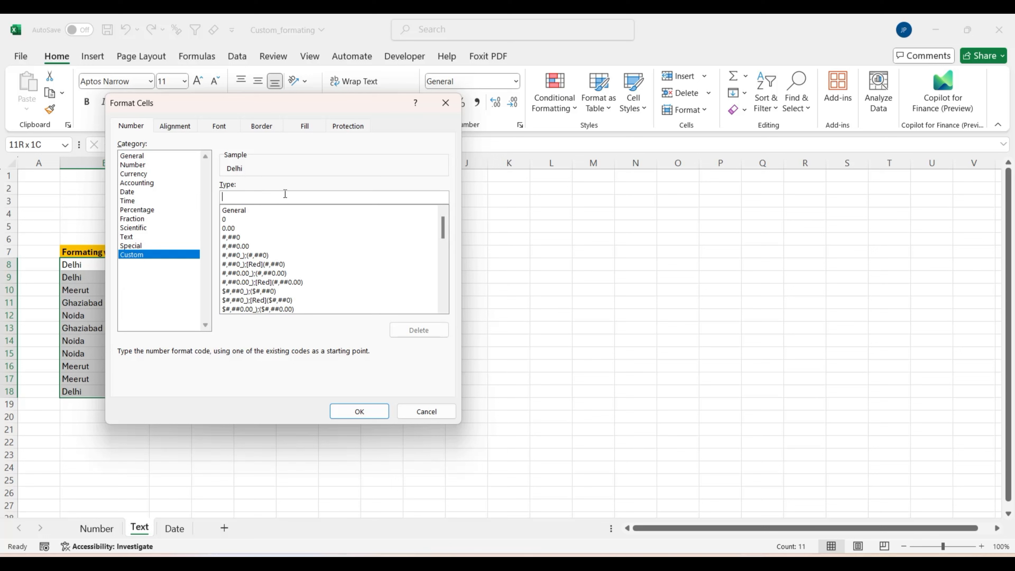
{"action": "type", "text": "\"My City Name is\" @"}
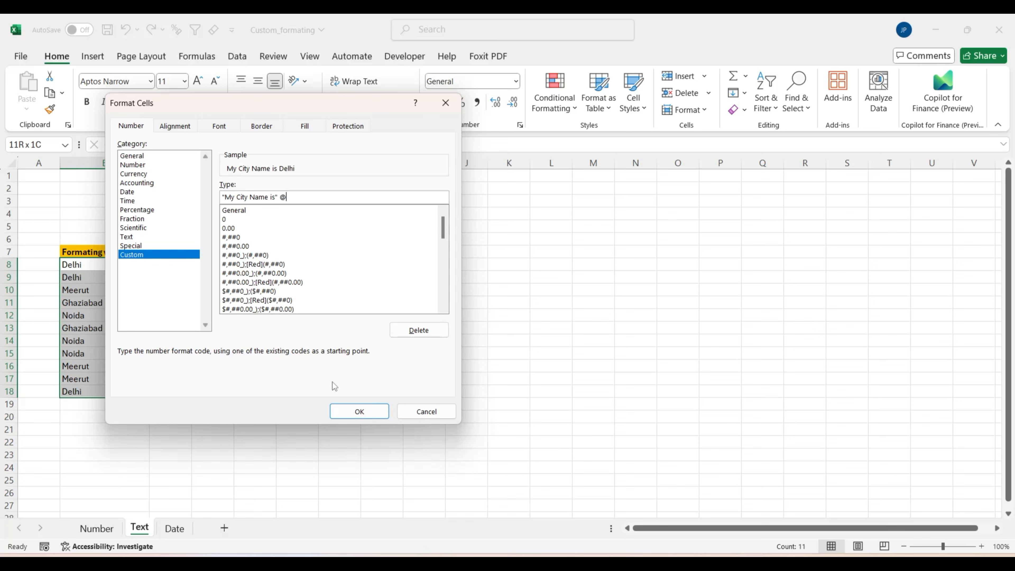
{"action": "left_click", "coordinate": [359, 411]}
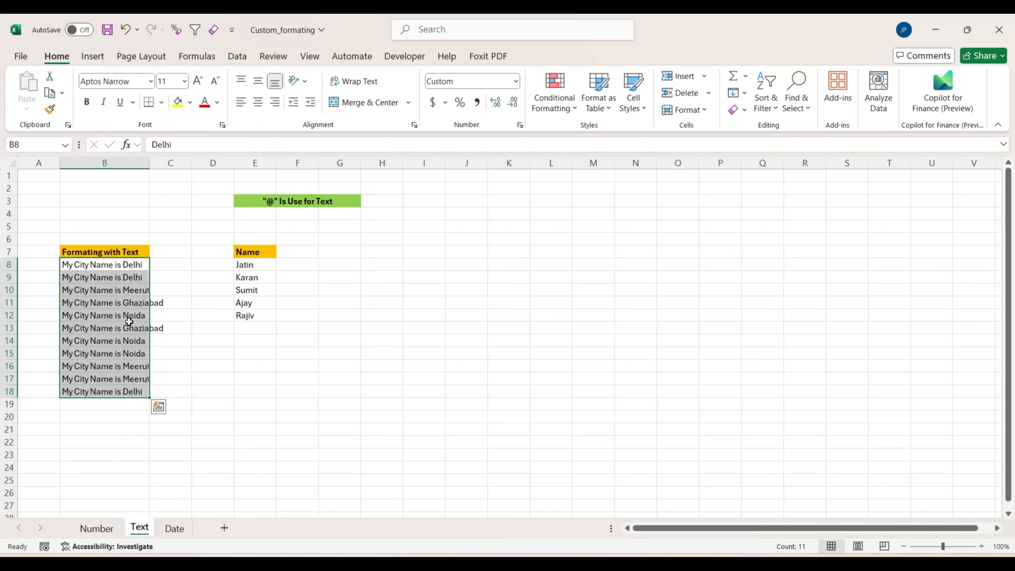
Apply the custom format code "MR." @ to the Name cells E8:E12
{"action": "left_click", "coordinate": [259, 266]}
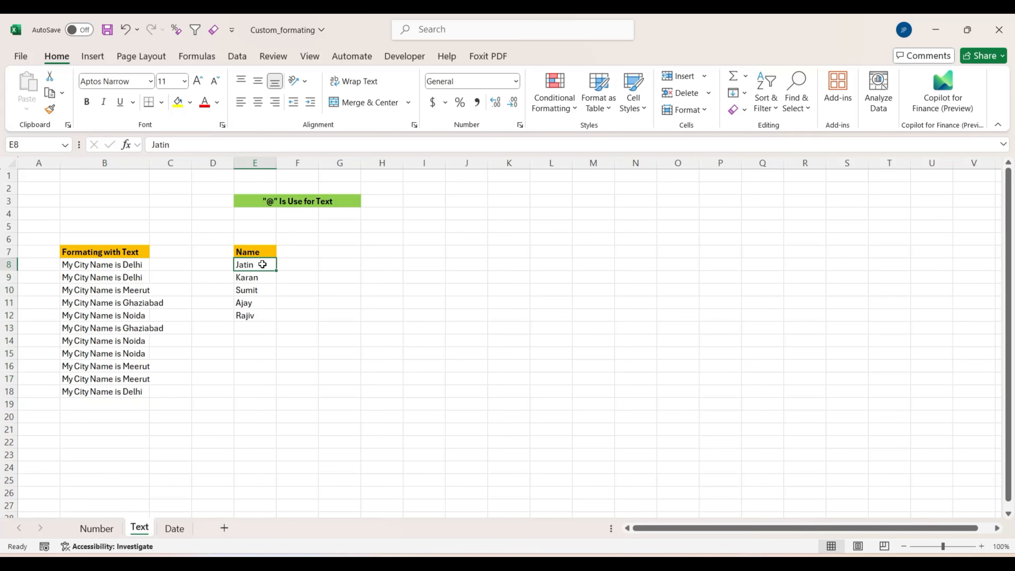
{"action": "key", "text": "ctrl+shift+Down"}
{"action": "key", "text": "ctrl+1"}
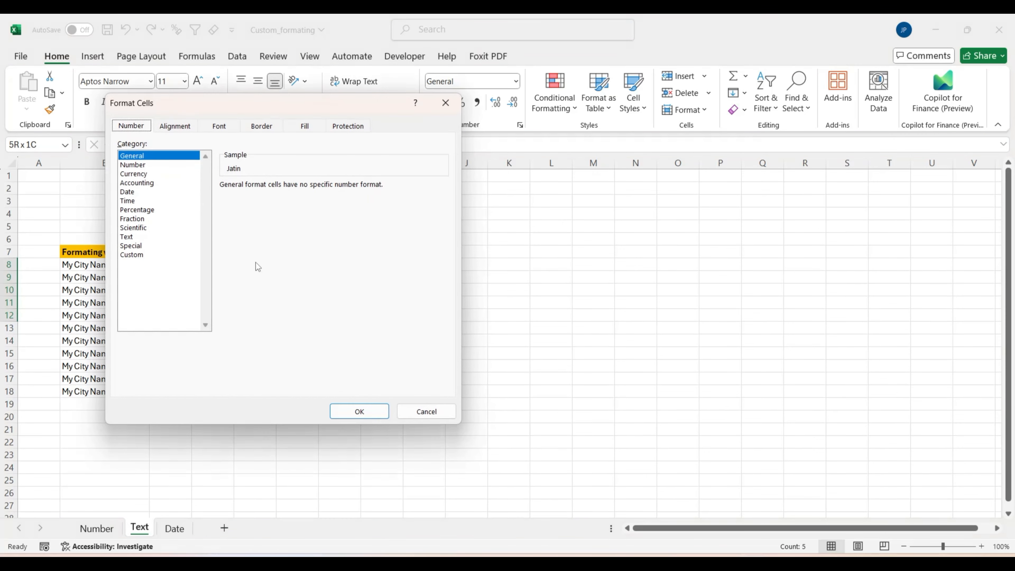
{"action": "left_click", "coordinate": [142, 256]}
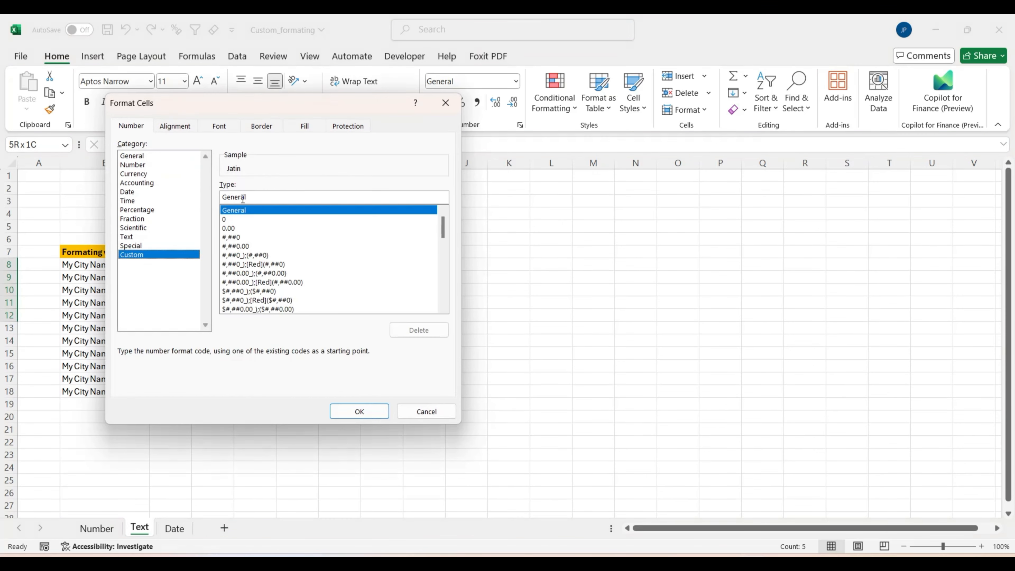
{"action": "key", "text": "BackSpace"}
{"action": "key", "text": "BackSpace"}
{"action": "key", "text": "BackSpace"}
{"action": "key", "text": "BackSpace"}
{"action": "key", "text": "BackSpace"}
{"action": "key", "text": "BackSpace"}
{"action": "key", "text": "BackSpace"}
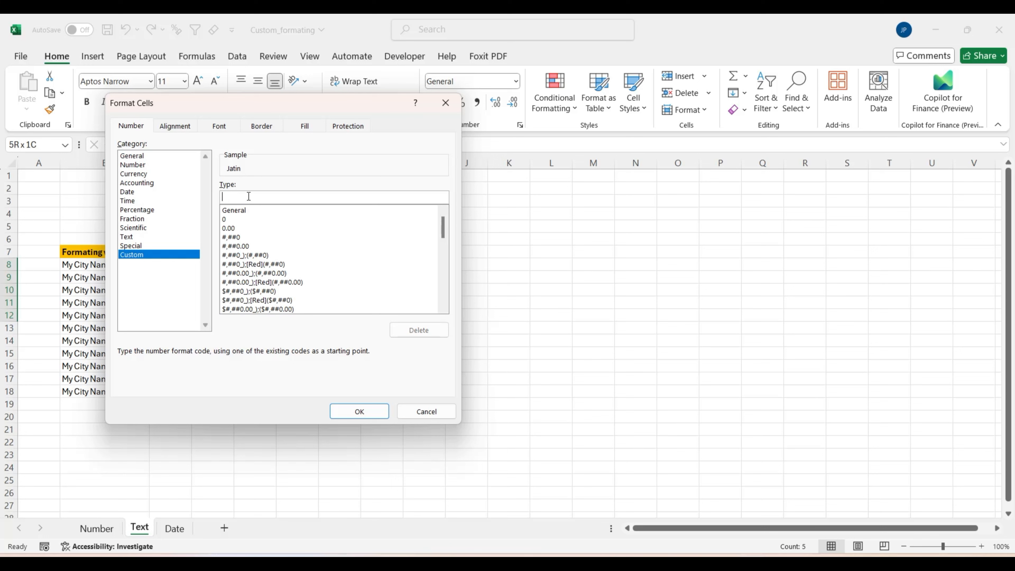
{"action": "type", "text": "\"MR.\"@"}
{"action": "left_click", "coordinate": [359, 411]}
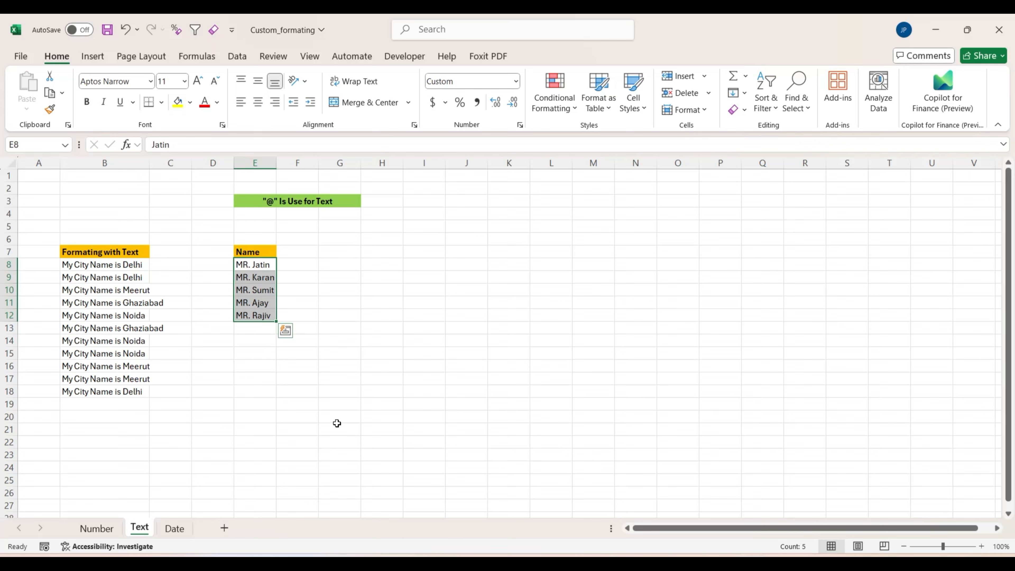
Change the custom format for E8:E12 by removing the "MR." prefix and adding a quoted surname after the @ placeholder
{"action": "key", "text": "ctrl+1"}
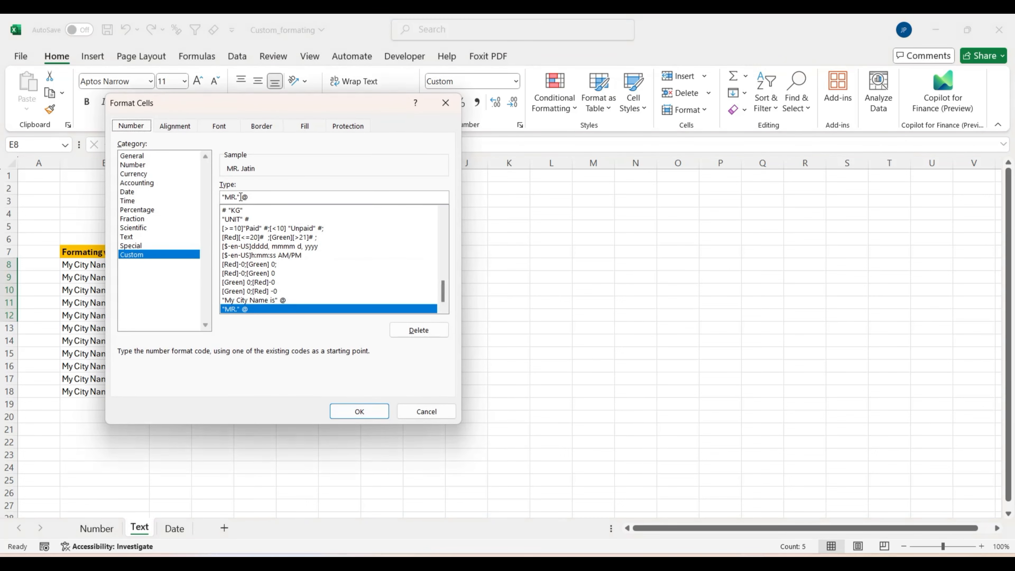
{"action": "left_click_drag", "start_coordinate": [242, 197], "coordinate": [196, 197]}
{"action": "key", "text": "BackSpace"}
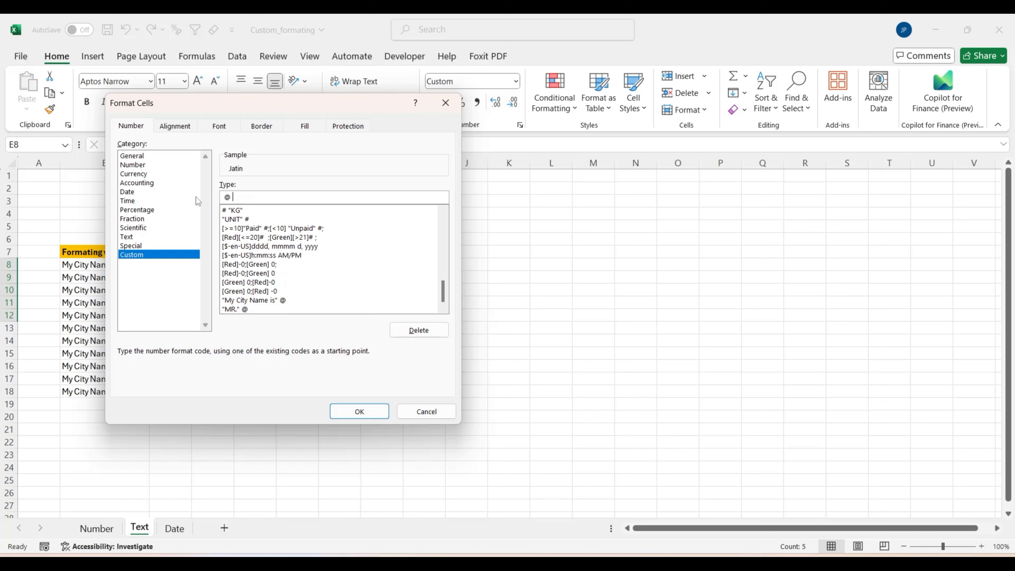
{"action": "type", "text": "\"Kumar\""}
{"action": "key", "text": "Return"}
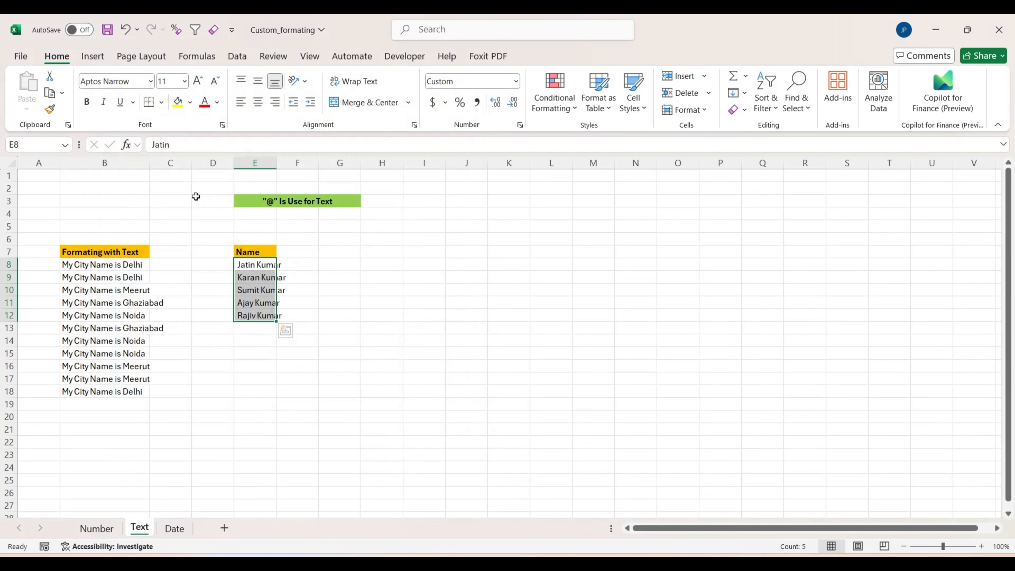
Widen column E so the full names fit, and check the stored content of E10
{"action": "left_click_drag", "start_coordinate": [272, 163], "coordinate": [314, 164]}
{"action": "left_click", "coordinate": [288, 260]}
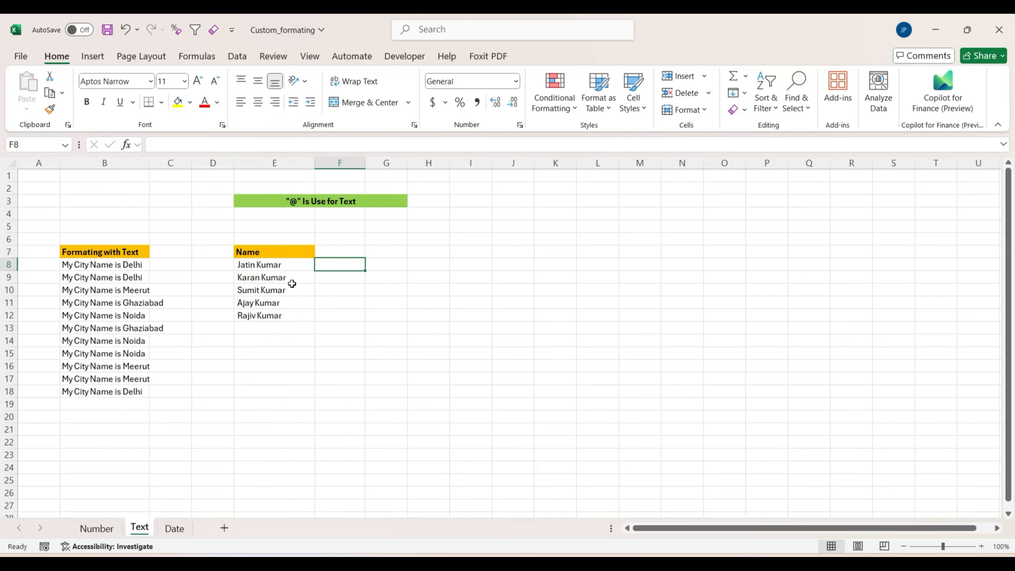
{"action": "left_click", "coordinate": [288, 287]}
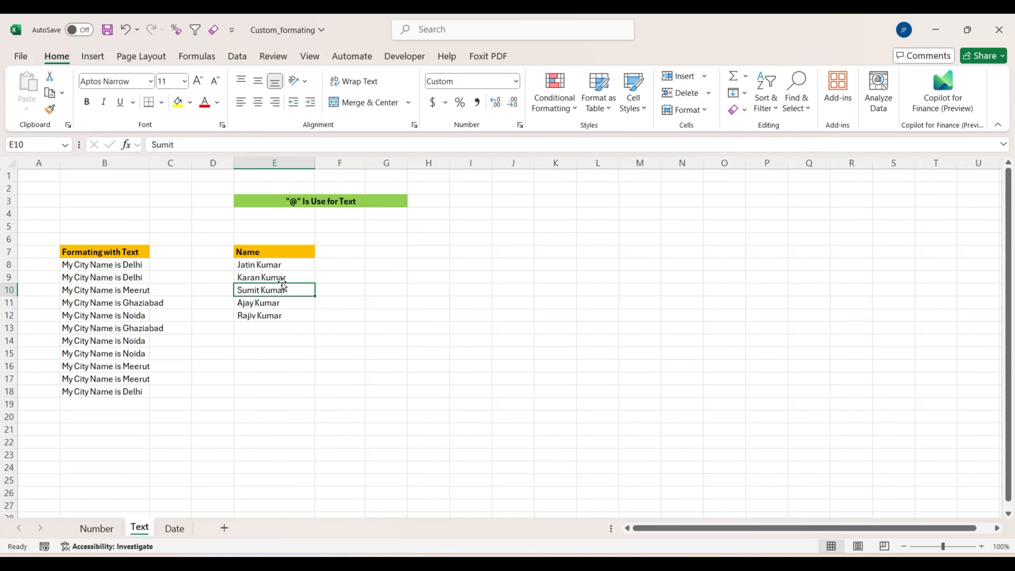
On the Date sheet, apply the custom format code mm-yy to the dates in B9:B19
{"action": "left_click", "coordinate": [174, 527]}
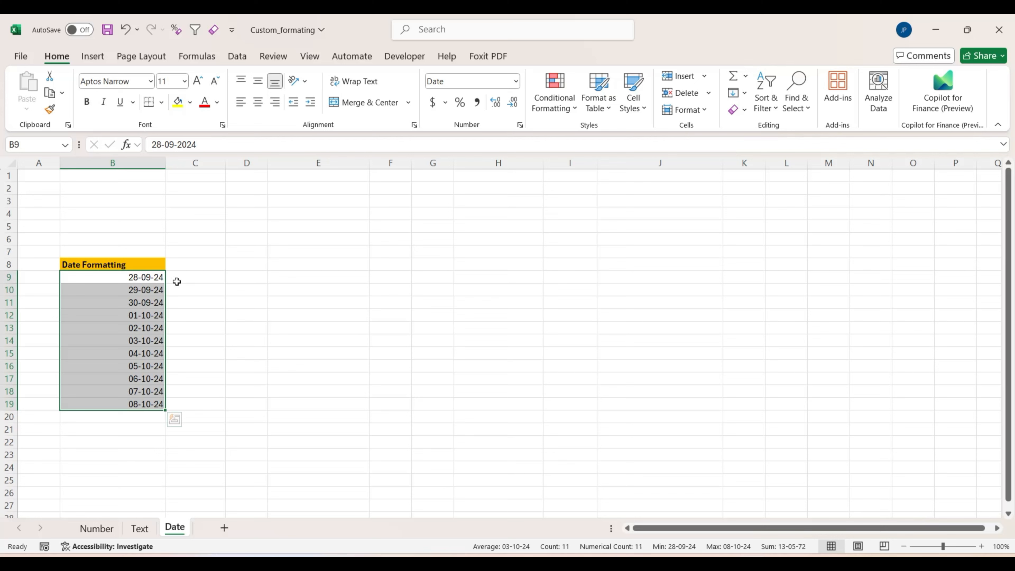
{"action": "left_click", "coordinate": [128, 289]}
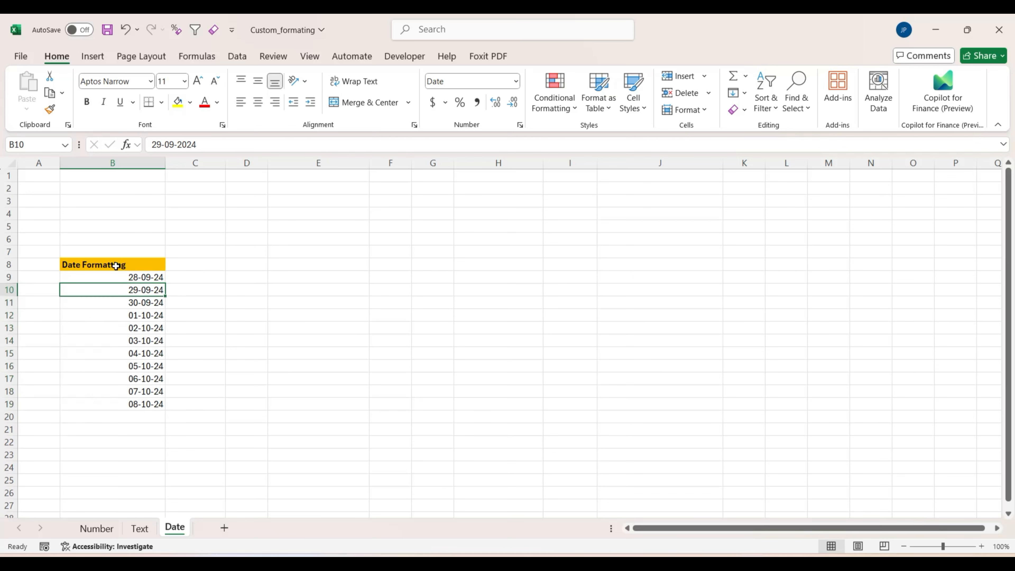
{"action": "left_click", "coordinate": [117, 277]}
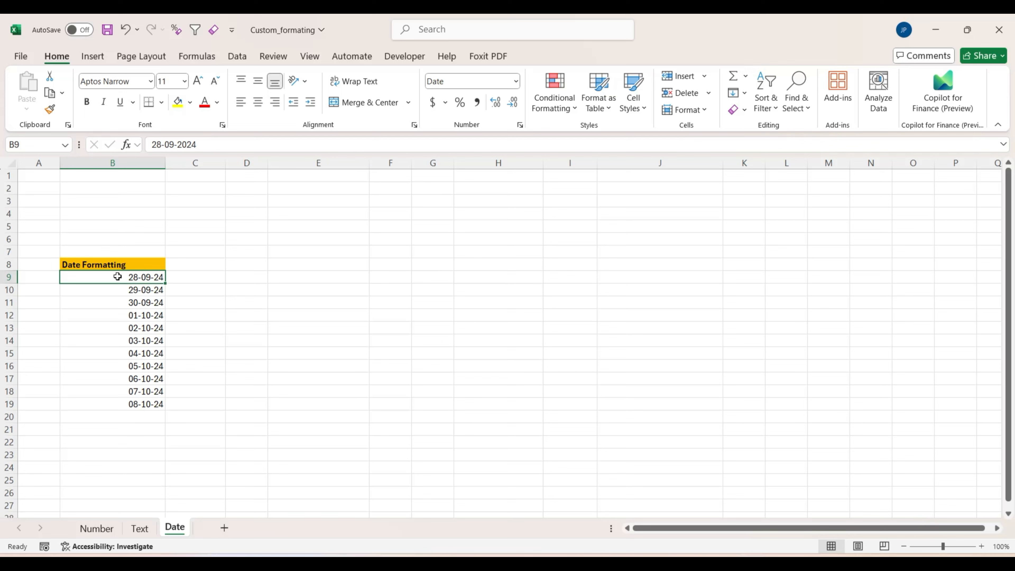
{"action": "key", "text": "ctrl+shift+Down"}
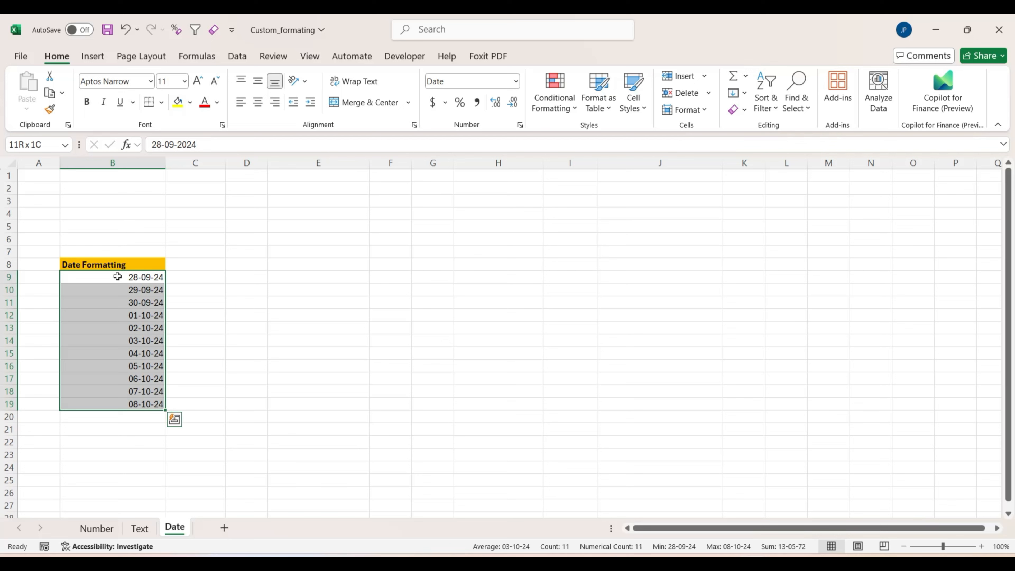
{"action": "key", "text": "ctrl+1"}
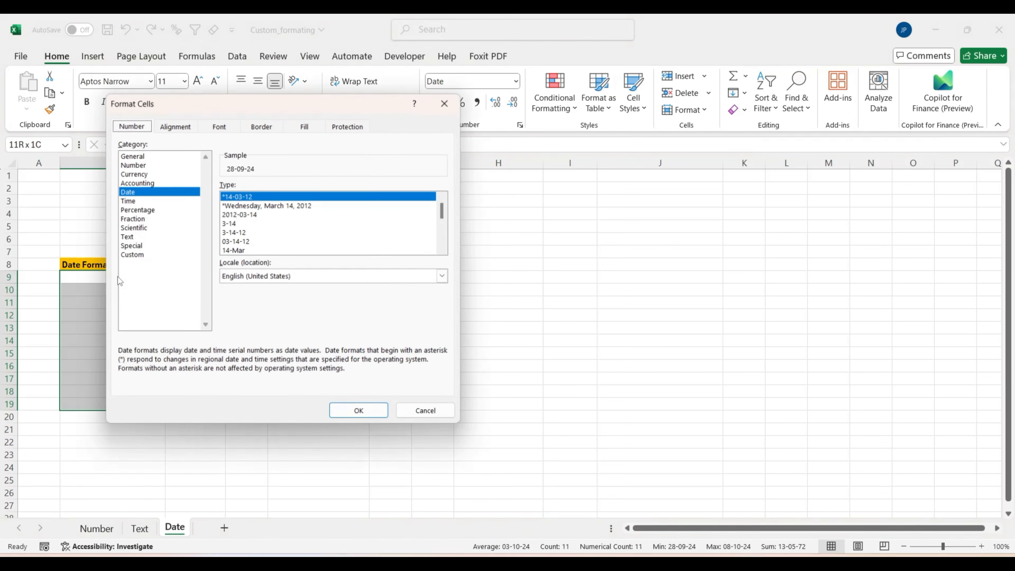
{"action": "left_click", "coordinate": [135, 256]}
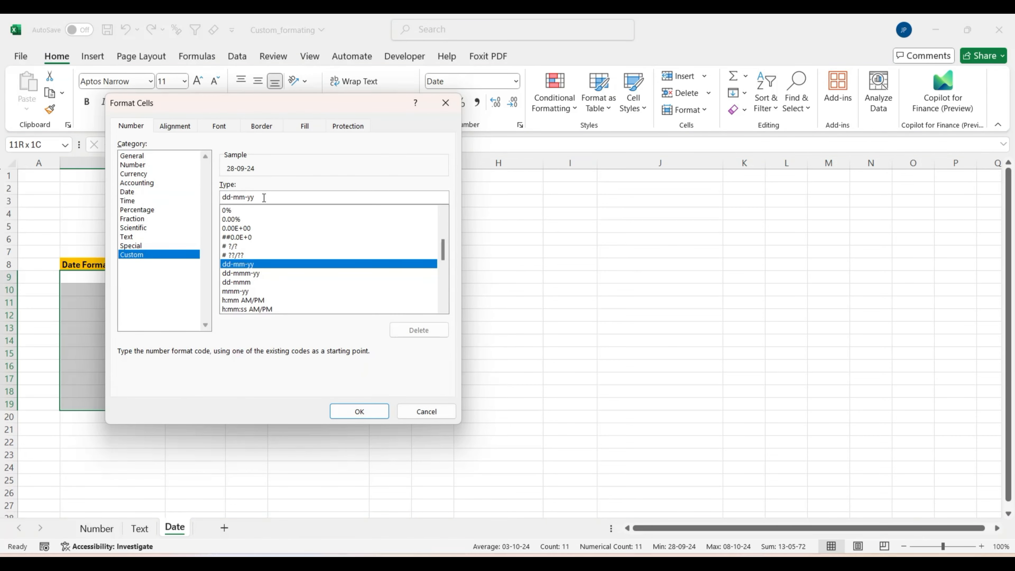
{"action": "left_click_drag", "start_coordinate": [259, 197], "coordinate": [216, 199]}
{"action": "key", "text": "BackSpace"}
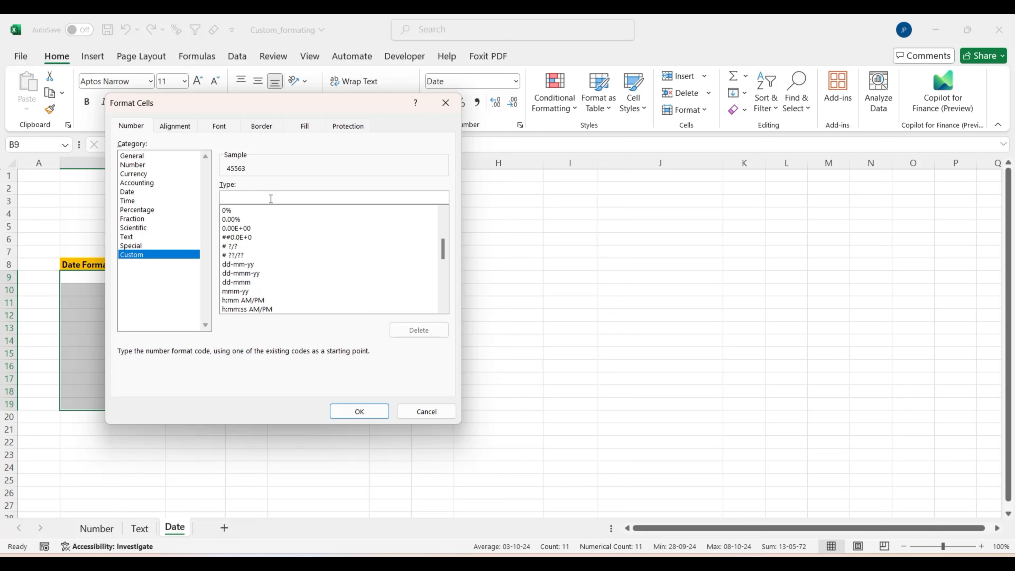
{"action": "type", "text": "mm--"}
{"action": "key", "text": "BackSpace"}
{"action": "type", "text": "yy"}
{"action": "key", "text": "Return"}
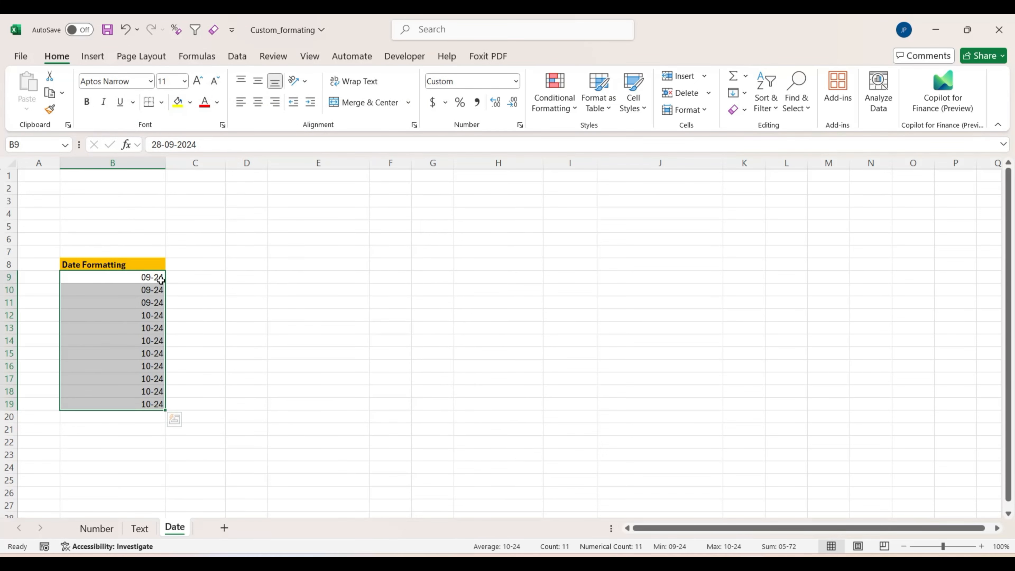
Change the custom format of the dates in B9:B19 to mm-yyyy so the year shows four digits
{"action": "key", "text": "ctrl+1"}
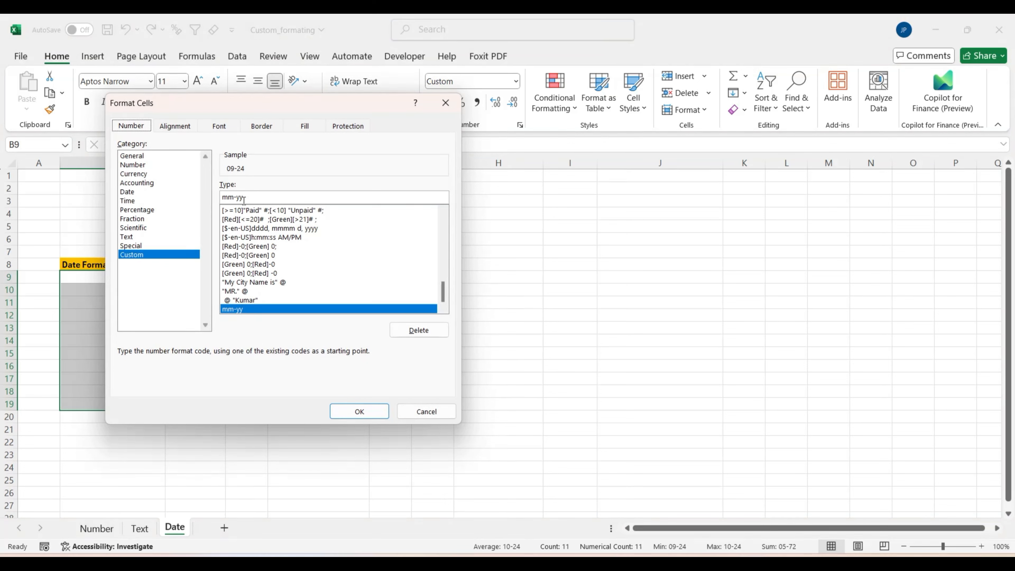
{"action": "left_click", "coordinate": [251, 197]}
{"action": "type", "text": "yy"}
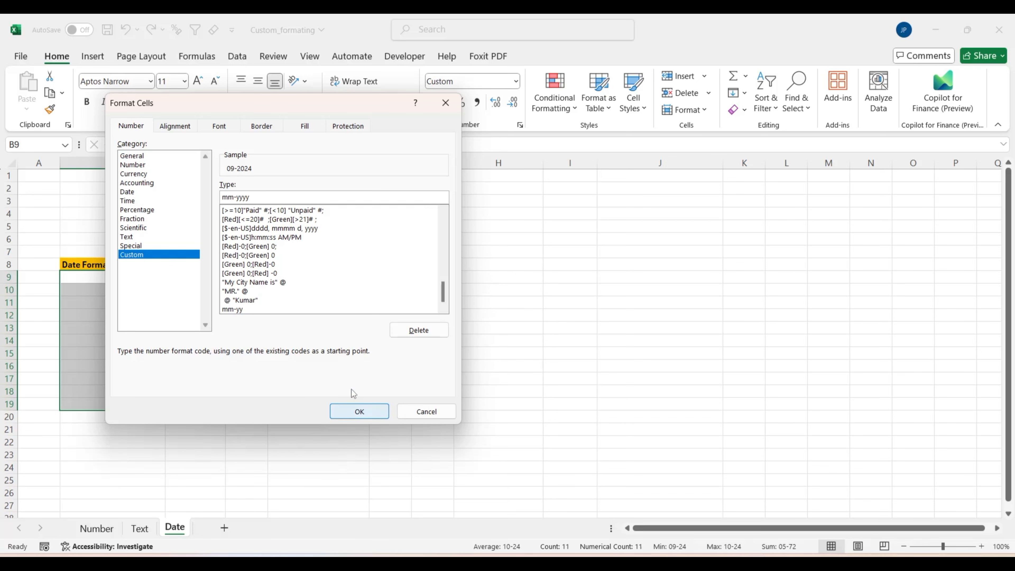
{"action": "left_click", "coordinate": [358, 411]}
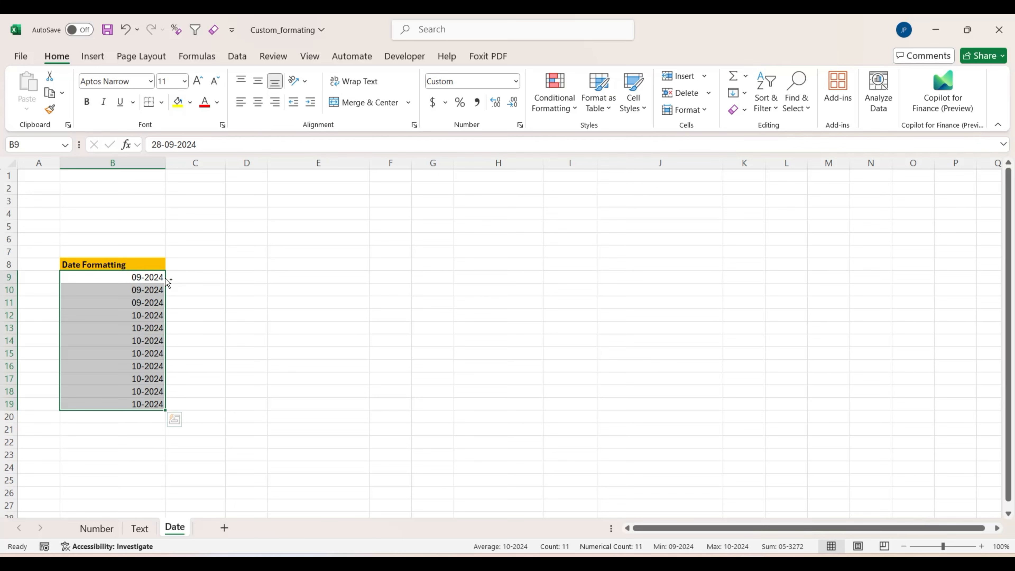
Change the custom format of B9:B19 to mmm-yyyy to show abbreviated month names
{"action": "key", "text": "ctrl+1"}
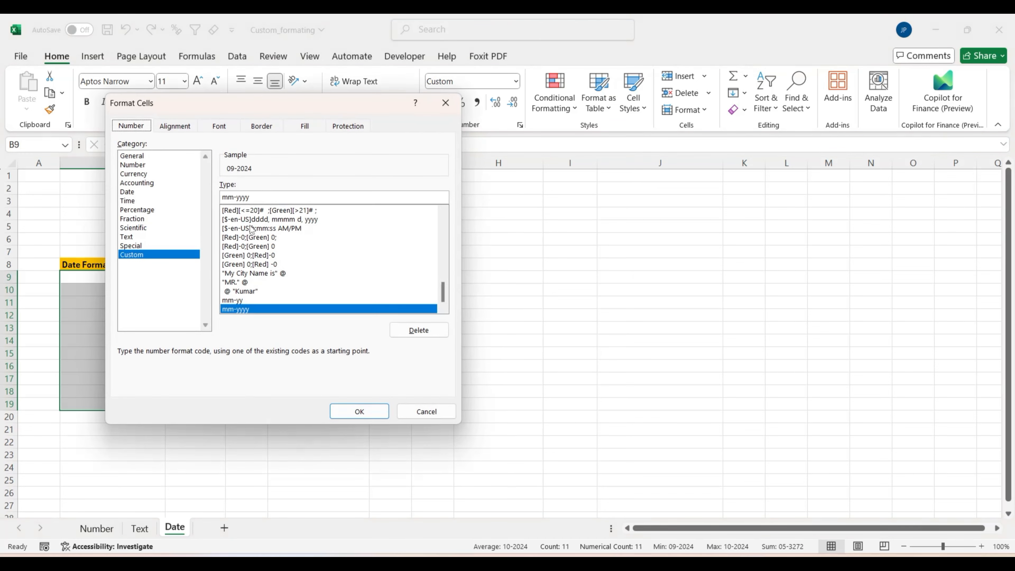
{"action": "left_click", "coordinate": [225, 197]}
{"action": "type", "text": "m"}
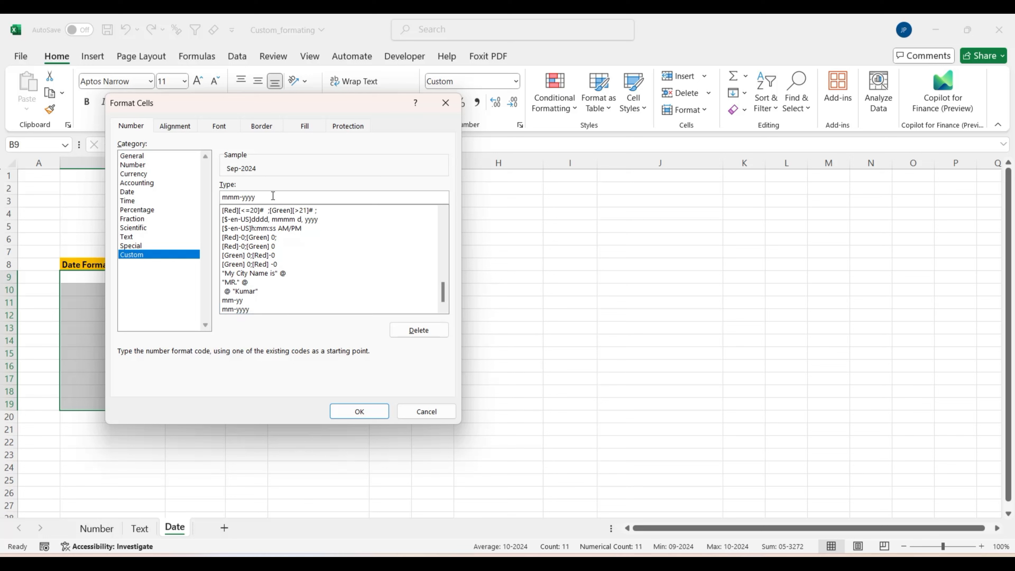
{"action": "key", "text": "Return"}
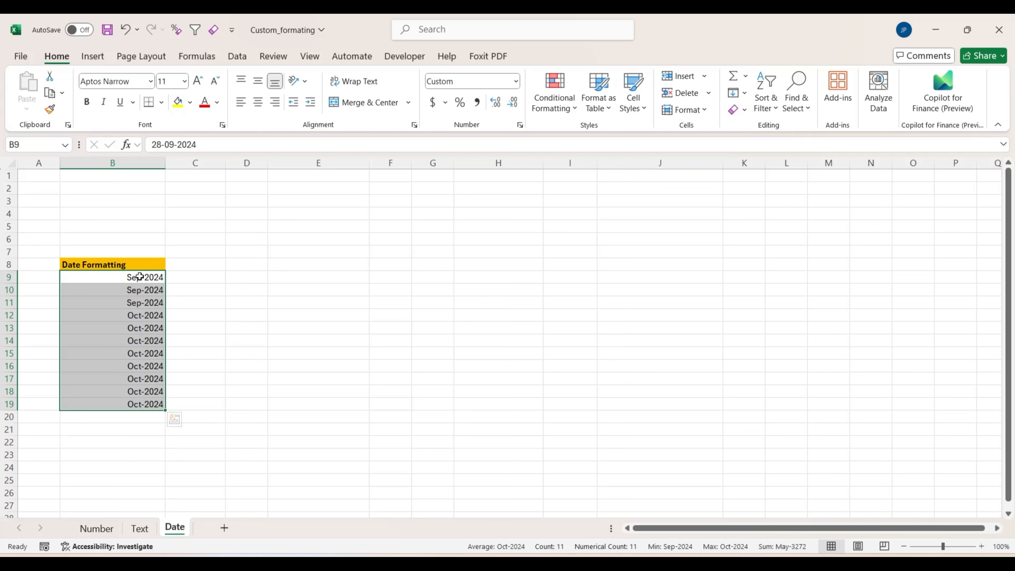
Change the custom format of B9:B19 to mmmm-yyyy to show full month names
{"action": "key", "text": "ctrl+1"}
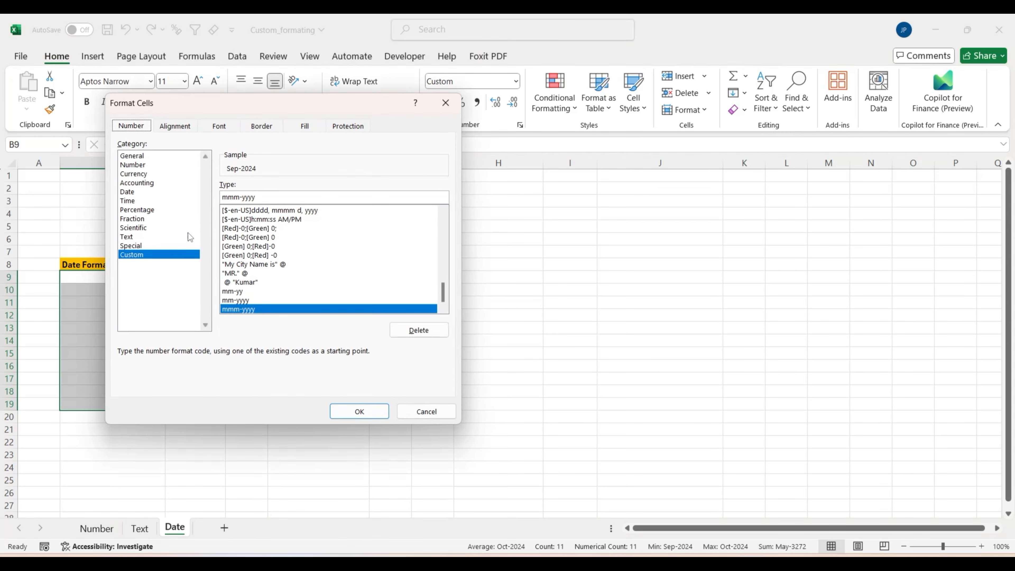
{"action": "left_click", "coordinate": [228, 197]}
{"action": "type", "text": "m"}
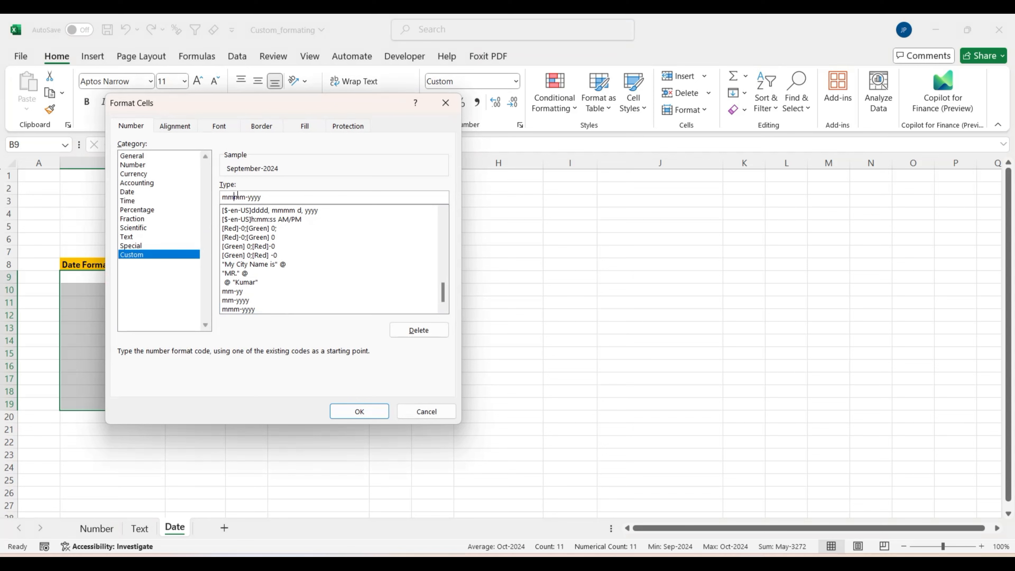
{"action": "key", "text": "Return"}
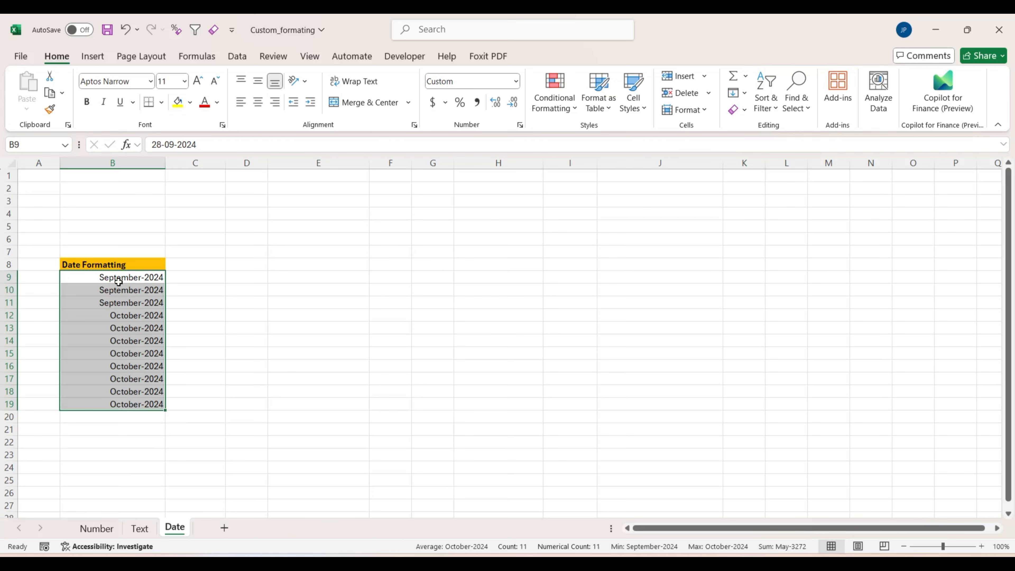
Add a two-digit day in front of the month by setting the custom format of B9:B19 to dd-mmmm-yyyy
{"action": "key", "text": "ctrl+1"}
{"action": "left_click", "coordinate": [225, 198]}
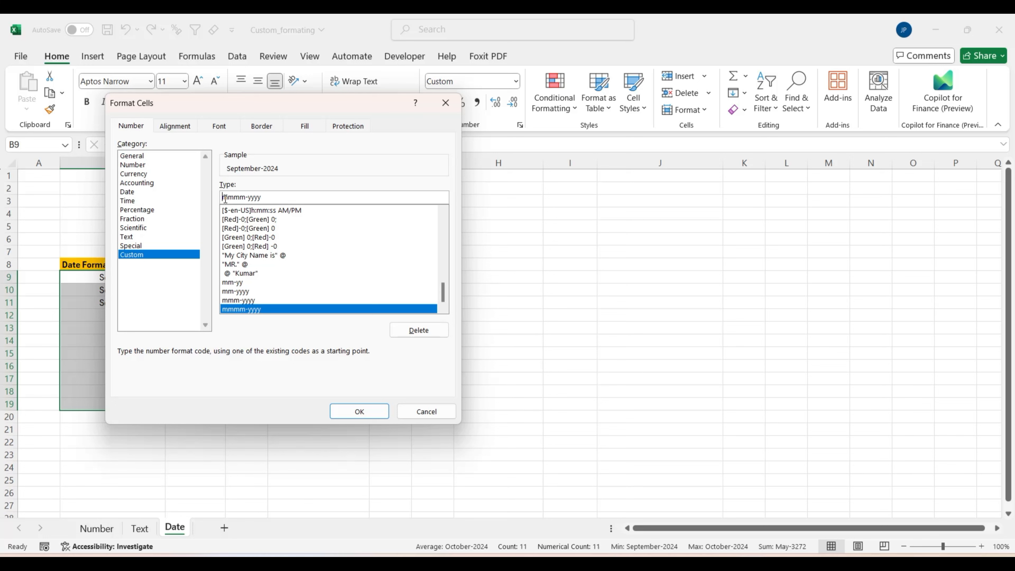
{"action": "type", "text": "-"}
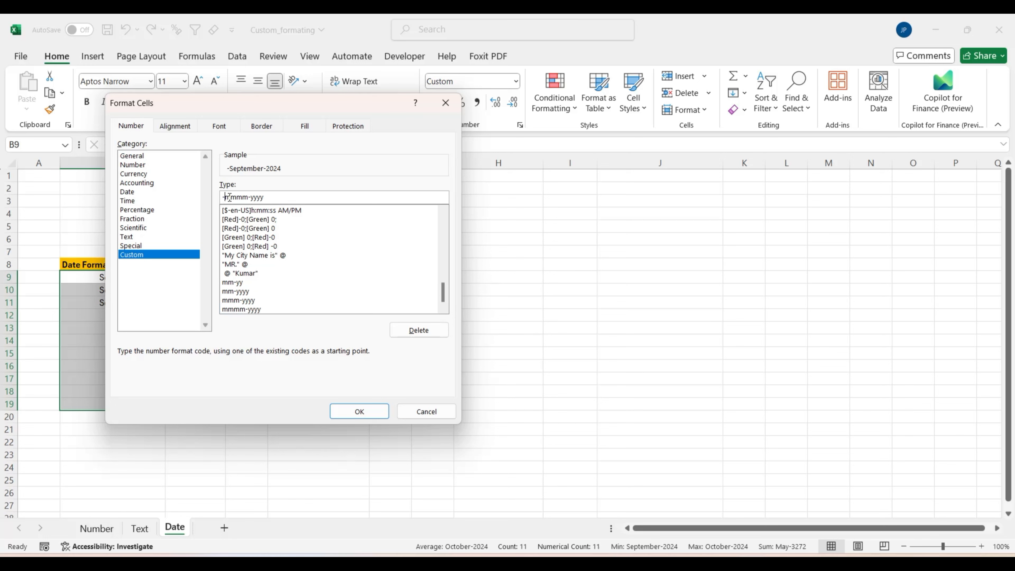
{"action": "key", "text": "Left"}
{"action": "type", "text": "DD"}
{"action": "key", "text": "Return"}
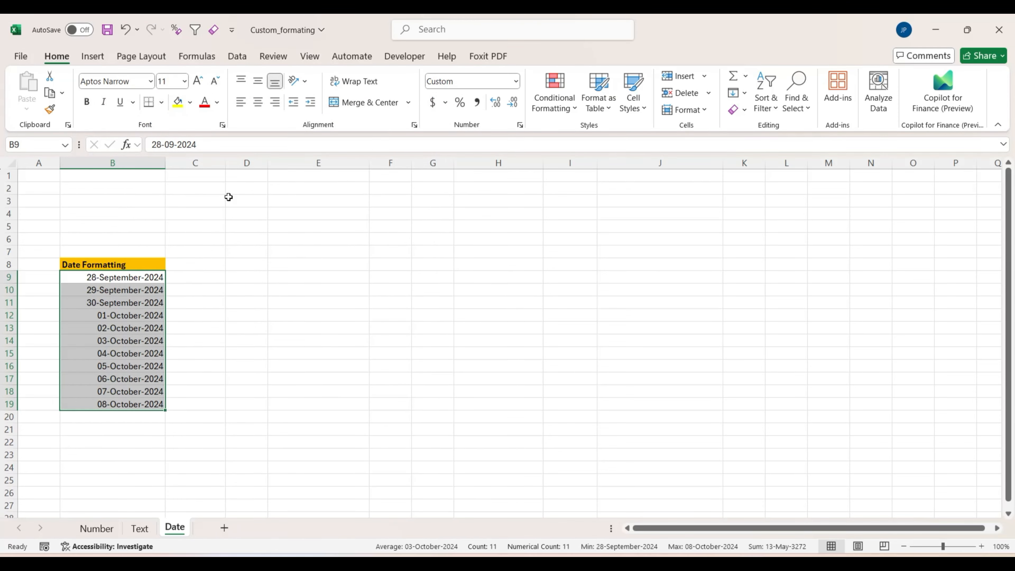
Replace the day number with the abbreviated weekday by setting the custom format of B9:B19 to ddd-mmmm-yyyy
{"action": "key", "text": "ctrl+1"}
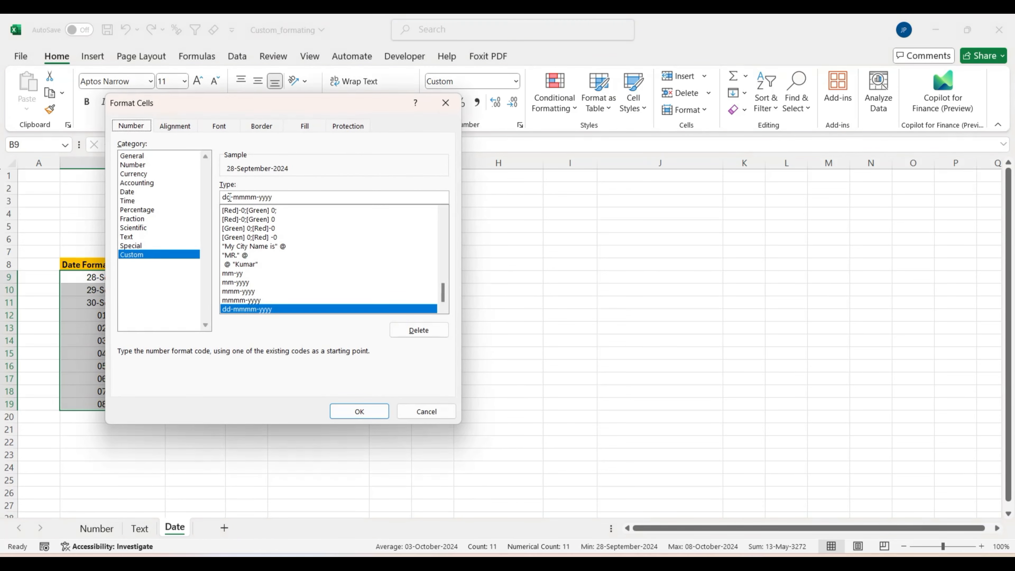
{"action": "left_click", "coordinate": [229, 196]}
{"action": "type", "text": "d"}
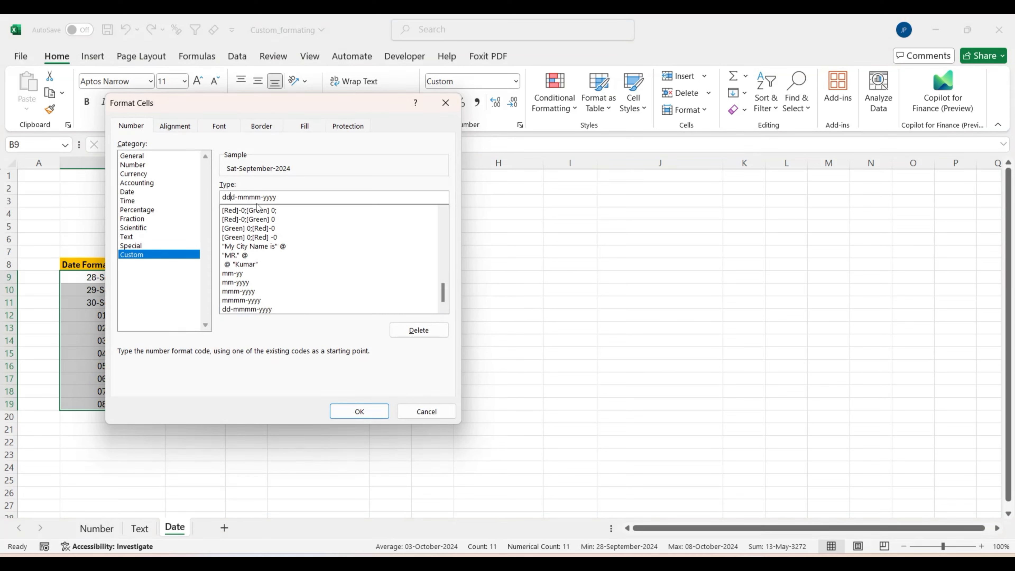
{"action": "key", "text": "Return"}
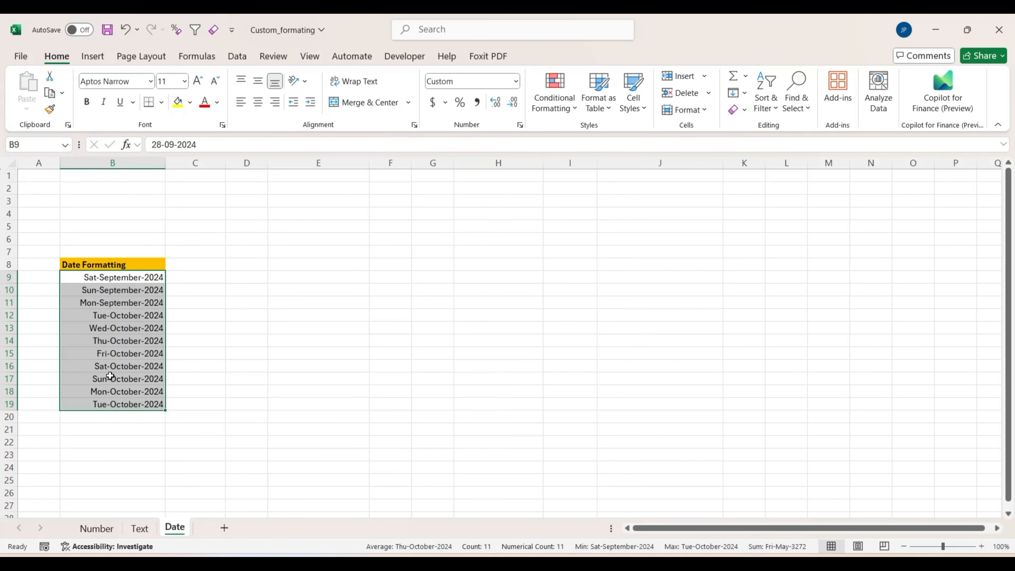
Show full weekday names in B9:B19 by setting the custom format to dddd-mmmm-yyyy
{"action": "key", "text": "ctrl+1"}
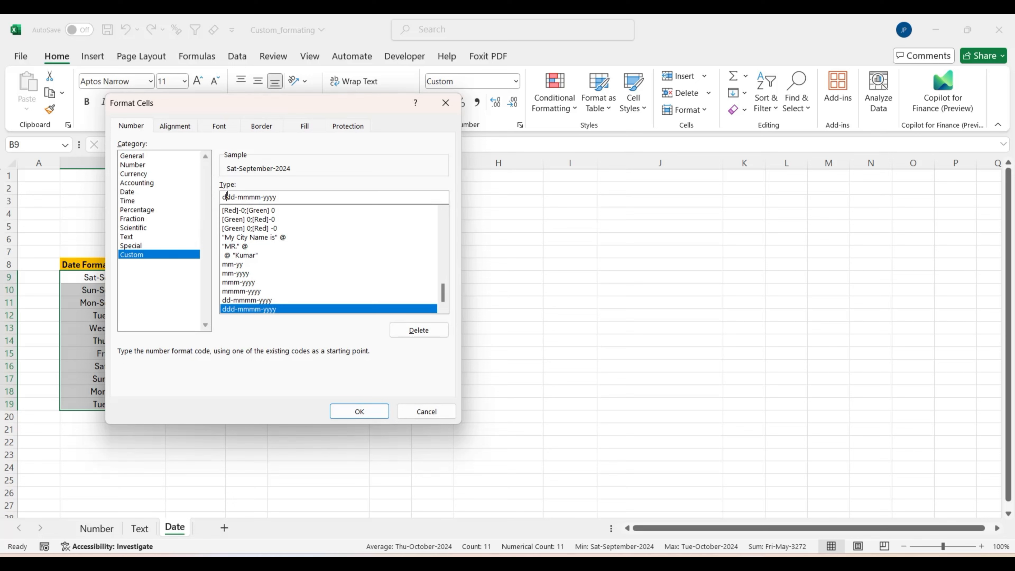
{"action": "left_click", "coordinate": [228, 196]}
{"action": "type", "text": "d"}
{"action": "key", "text": "Return"}
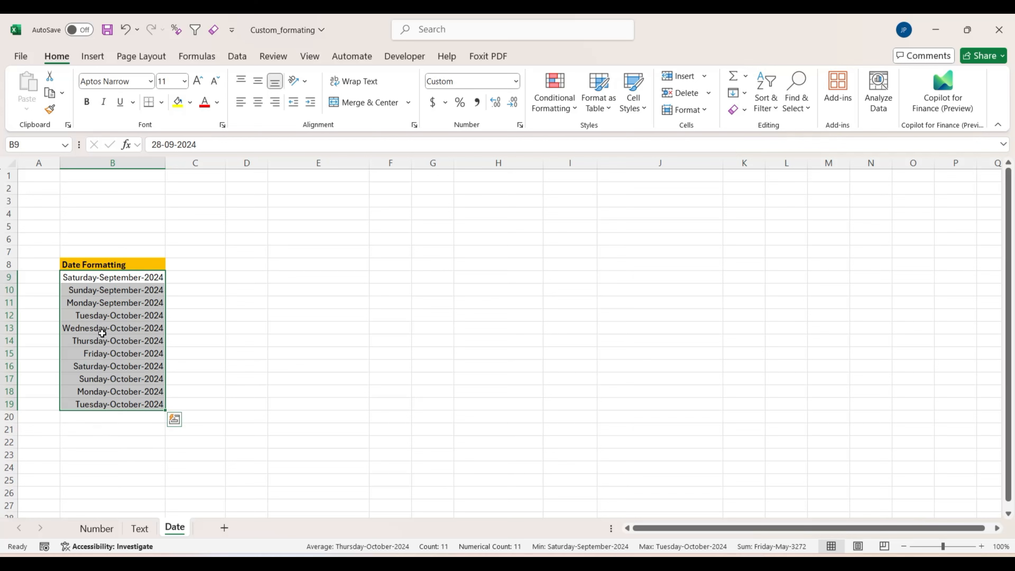
Insert the day number after the weekday by setting the custom format of B9:B19 to dddd-dd-mmmm-yyyy
{"action": "key", "text": "ctrl+1"}
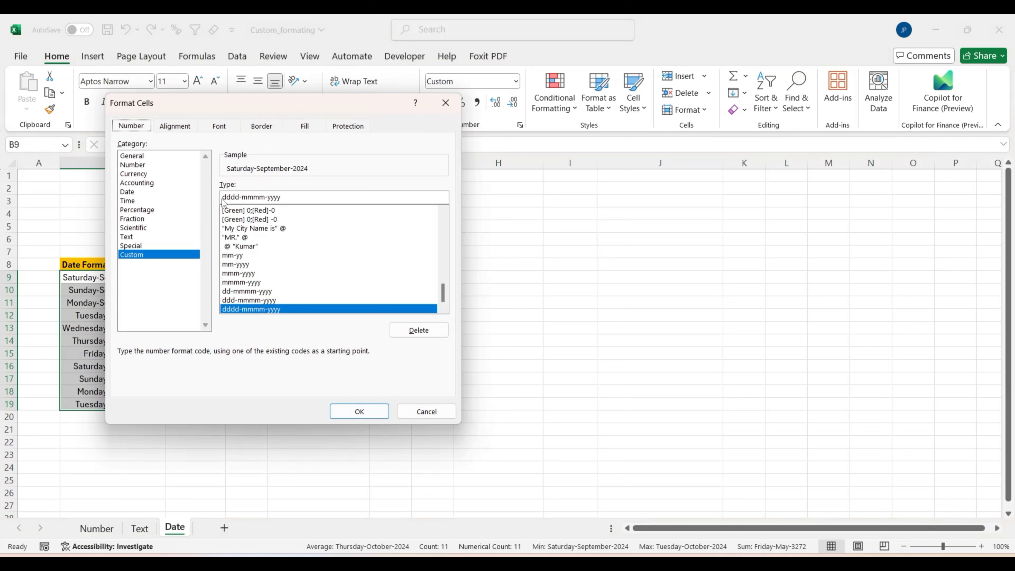
{"action": "left_click", "coordinate": [241, 197]}
{"action": "type", "text": "-"}
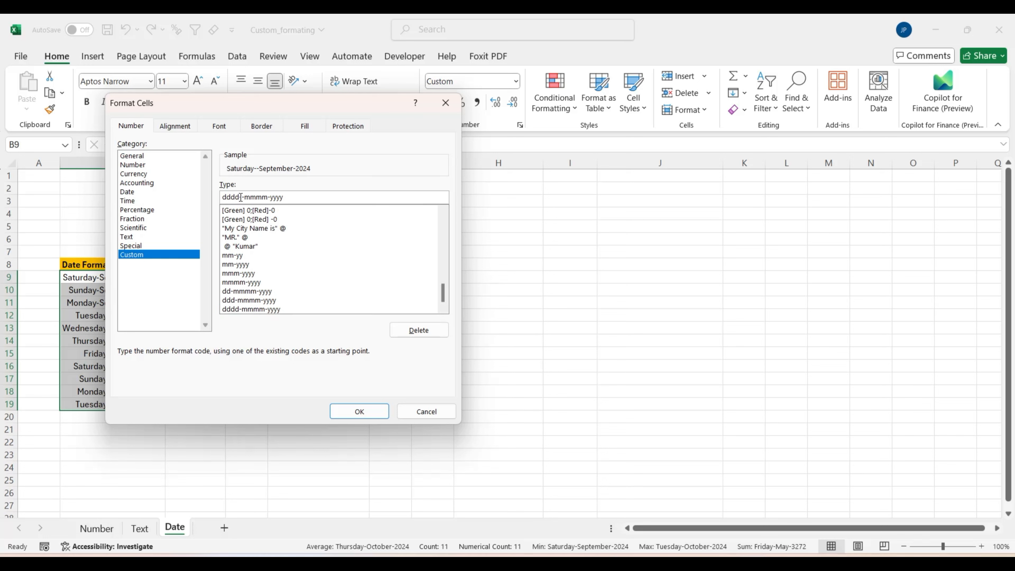
{"action": "type", "text": "dd"}
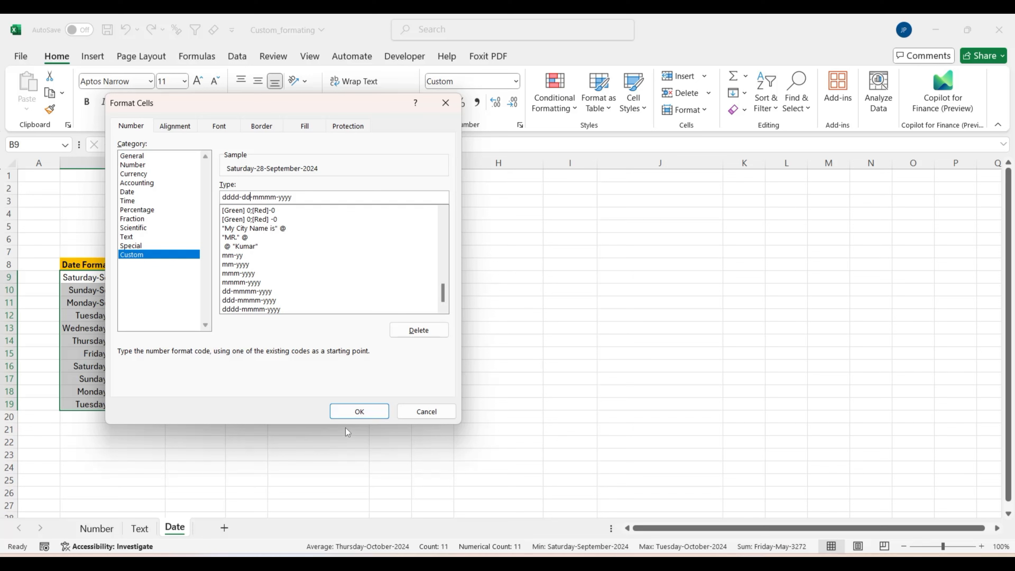
{"action": "left_click", "coordinate": [346, 412]}
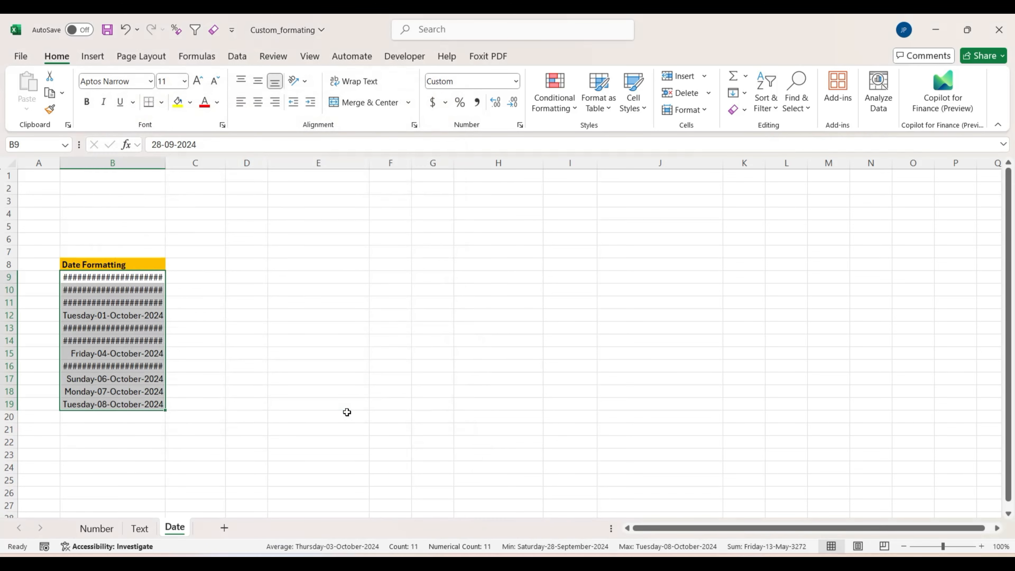
Widen column B so the full dates fit, and check the stored date in B11
{"action": "left_click_drag", "start_coordinate": [164, 165], "coordinate": [208, 176]}
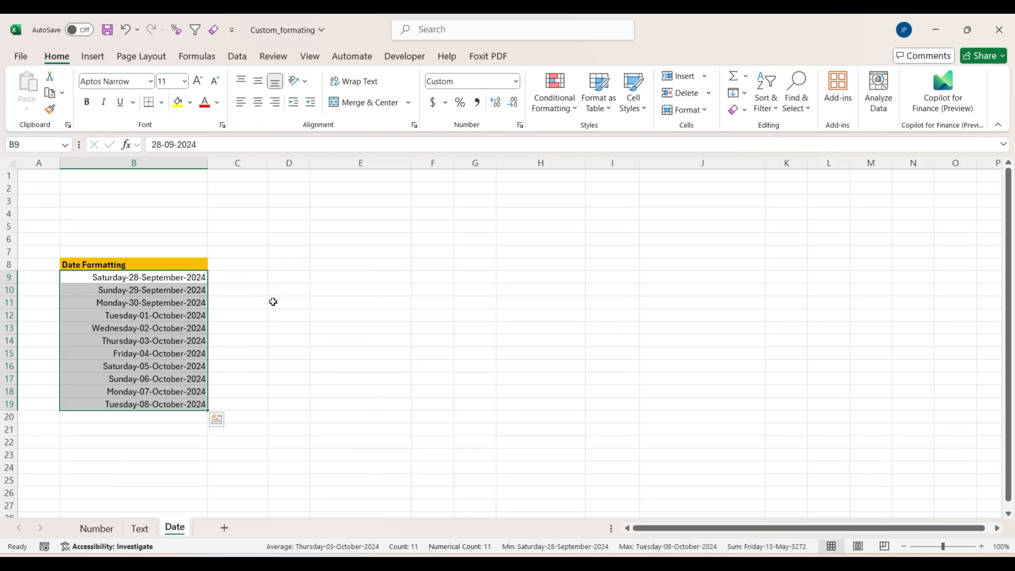
{"action": "left_click", "coordinate": [251, 299]}
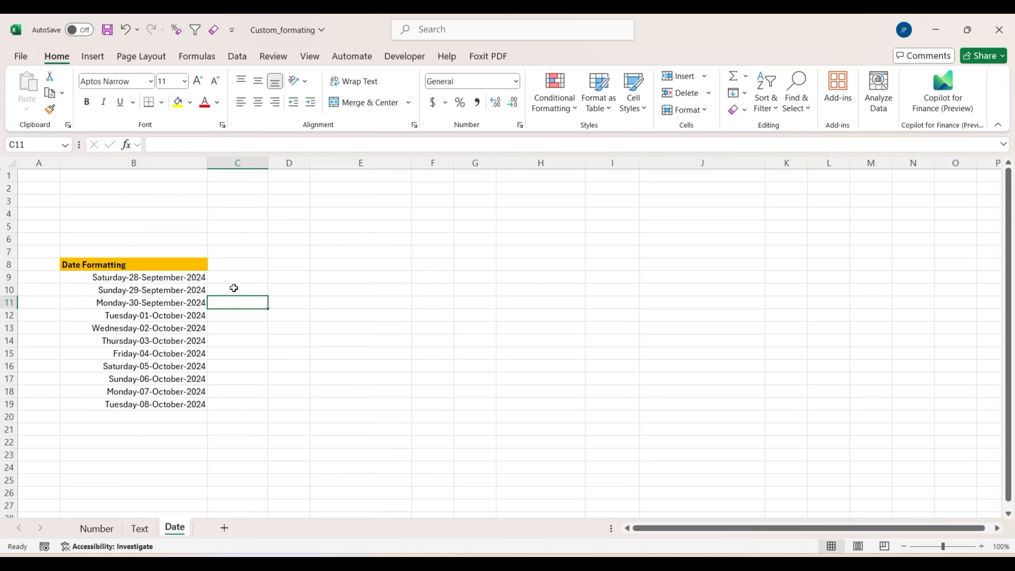
{"action": "key", "text": "Left"}
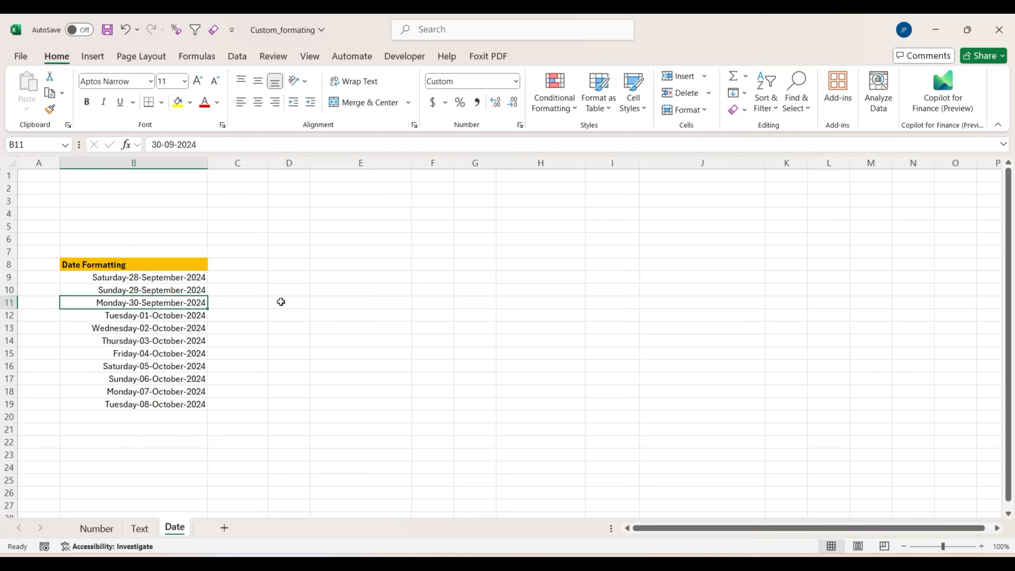